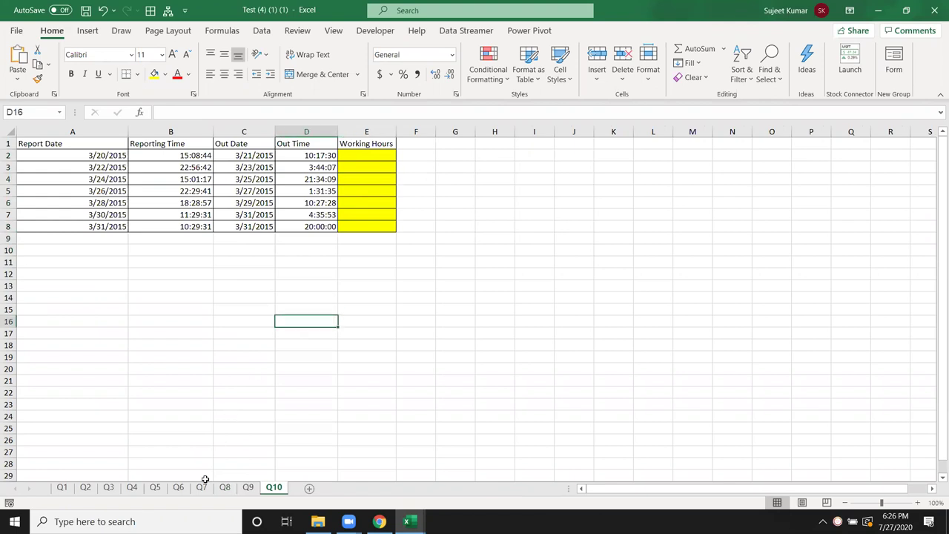
Open sheet Q7 and clear the Start Date cell B5.
left_click(201, 486)
left_click(201, 319)
left_click(166, 182)
left_click(166, 190)
key("Delete")
Enter Mar as the month in cell B2.
left_click(179, 152)
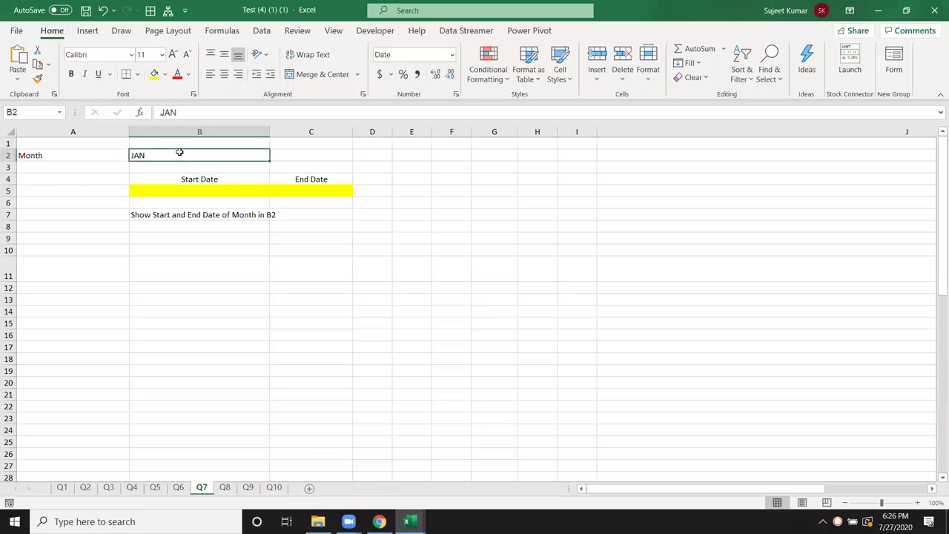
type("Mar")
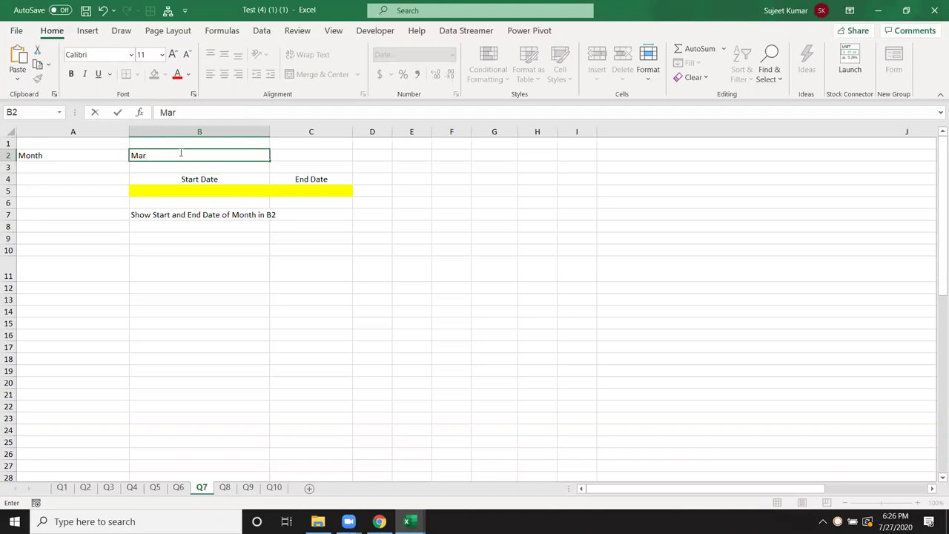
key("Return")
key("Down")
key("Down")
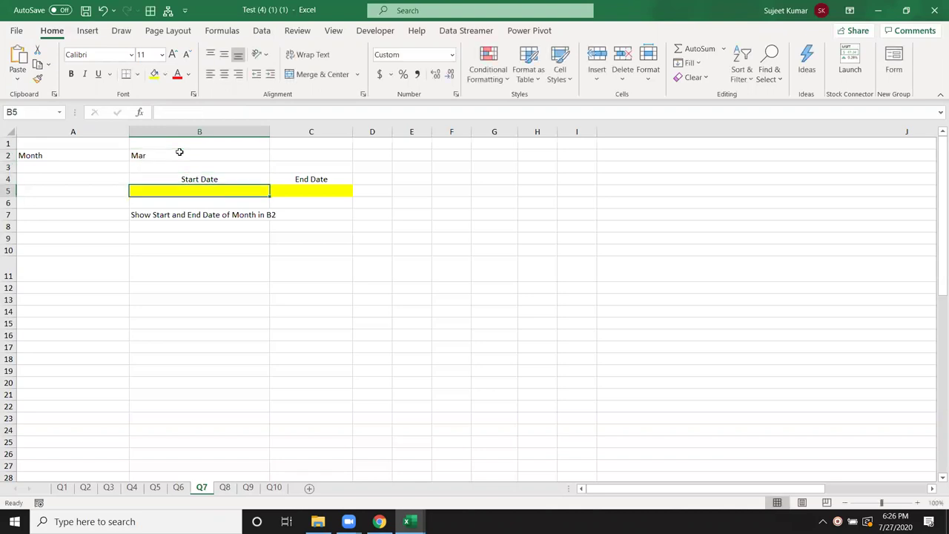
key("Right")
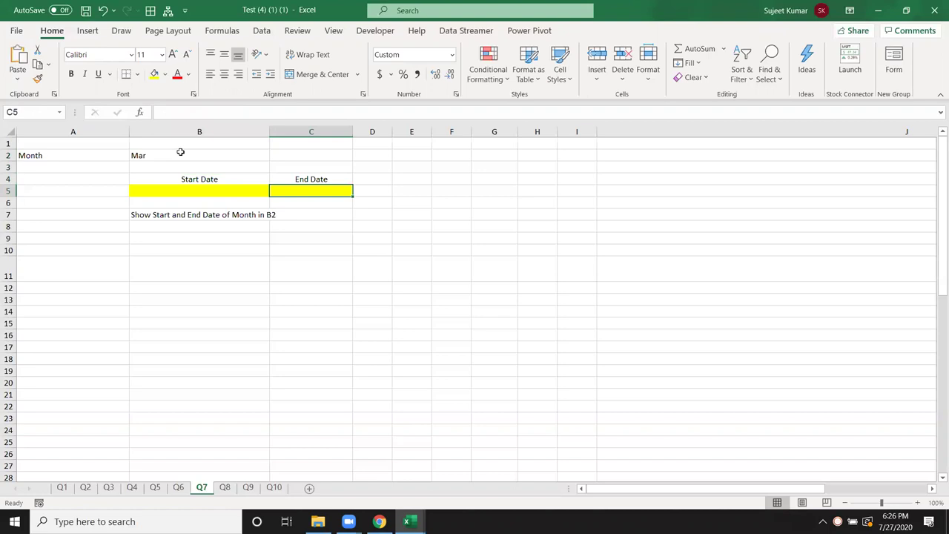
key("Left")
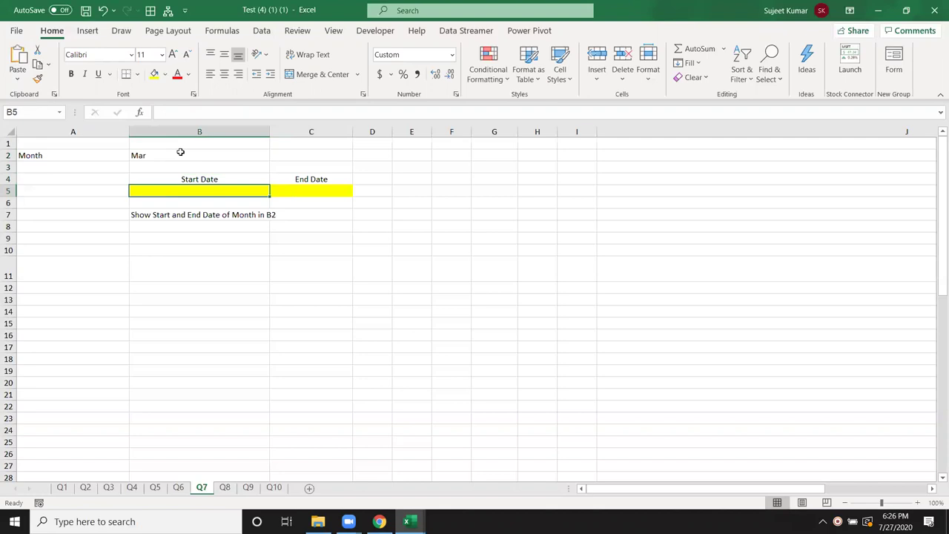
key("Right")
key("Left")
key("Left")
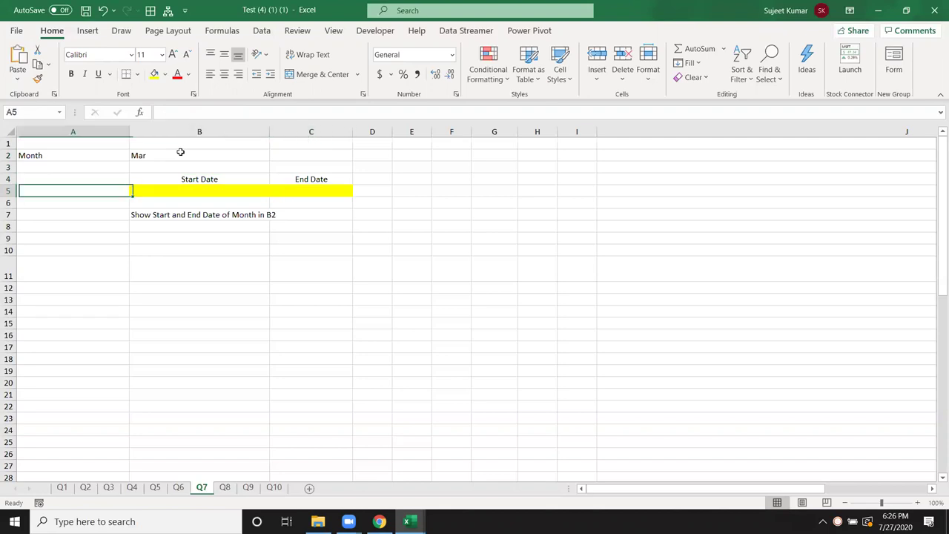
Replace the month in cell B2 with the number 3 and apply the General number format to that cell.
key("Up")
key("Up")
key("Up")
key("Right")
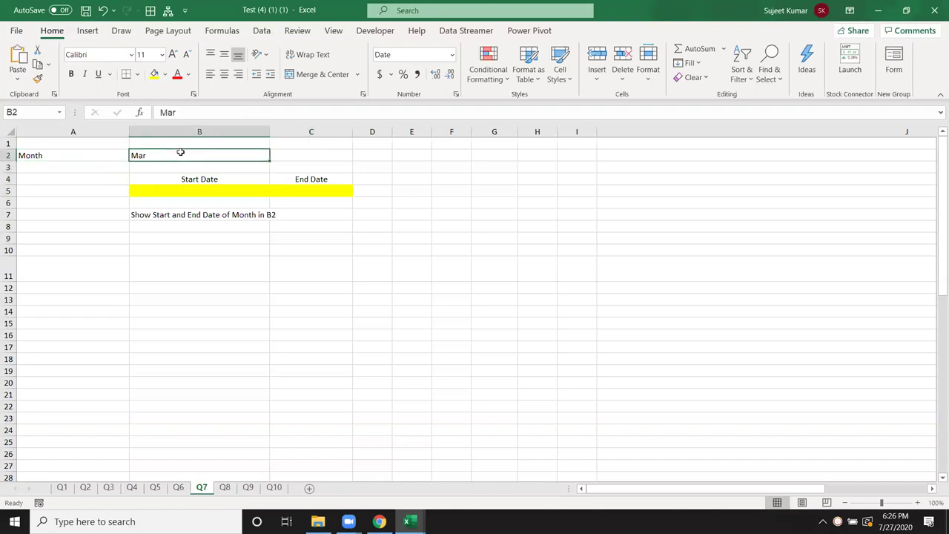
type("3")
key("Return")
key("Up")
key("ctrl+shift+asciitilde")
Enter the formula =DATE(2020,B2,1) in the Start Date cell B5.
key("Down")
key("Down")
key("Down")
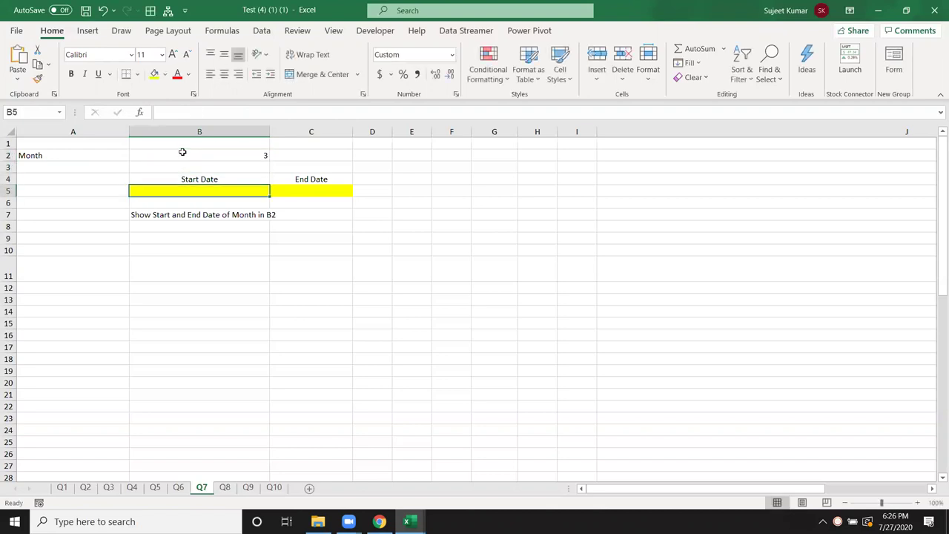
type("=date")
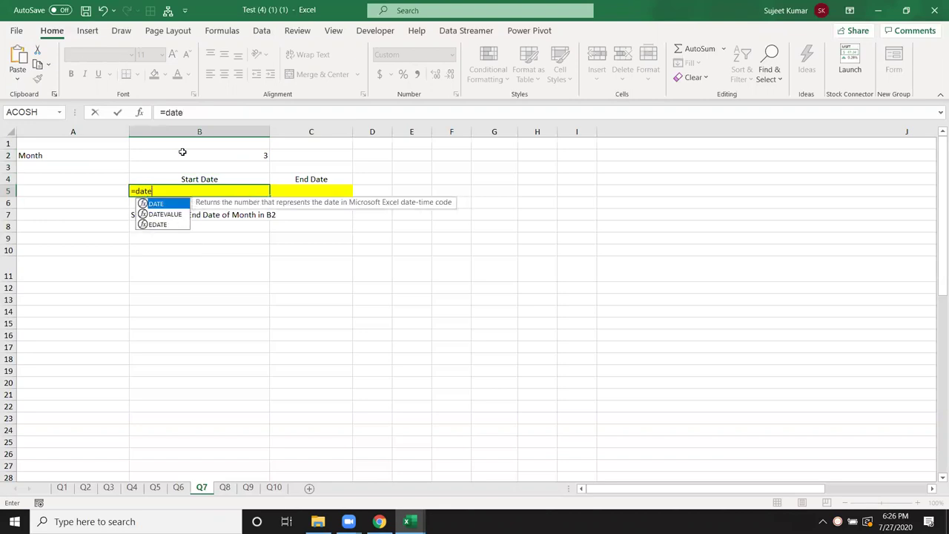
key("Tab")
type("2")
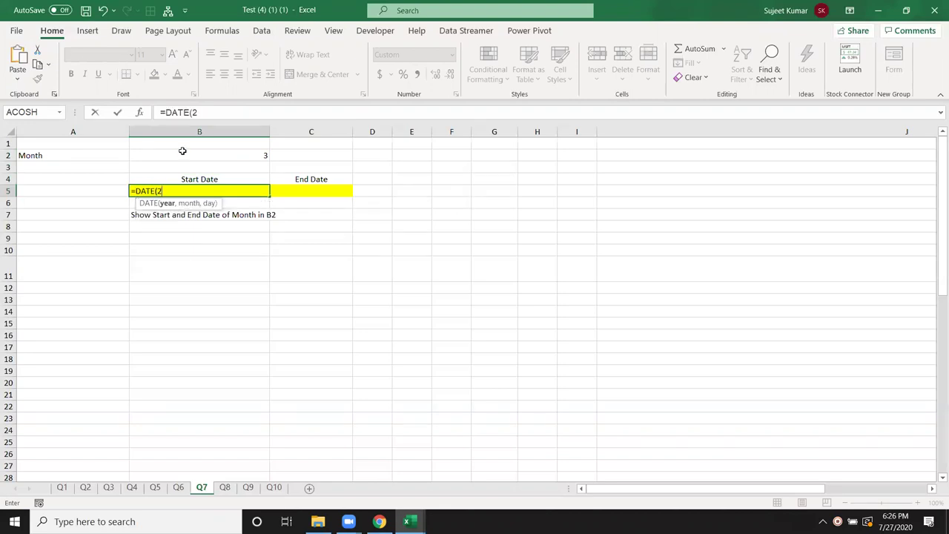
type("020,")
key("Up")
key("Up")
key("Up")
type(",1)")
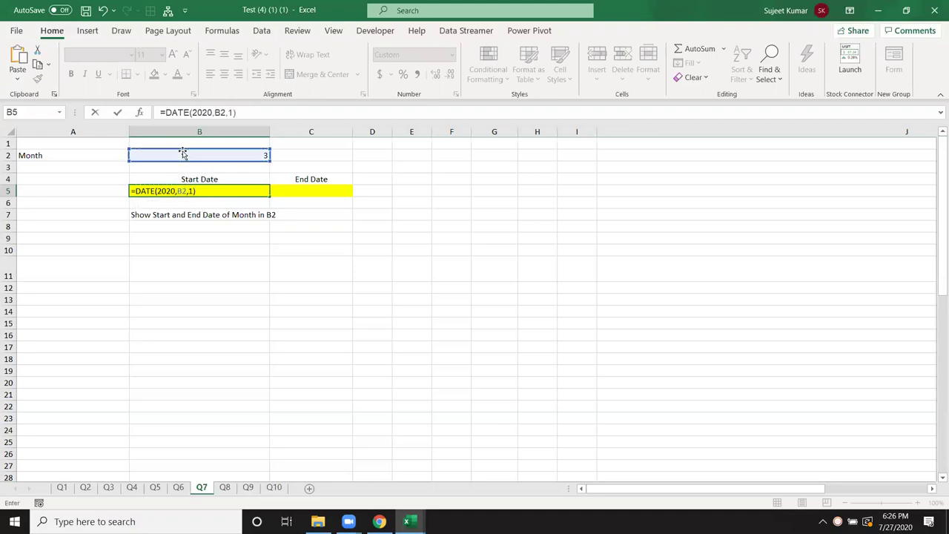
key("Return")
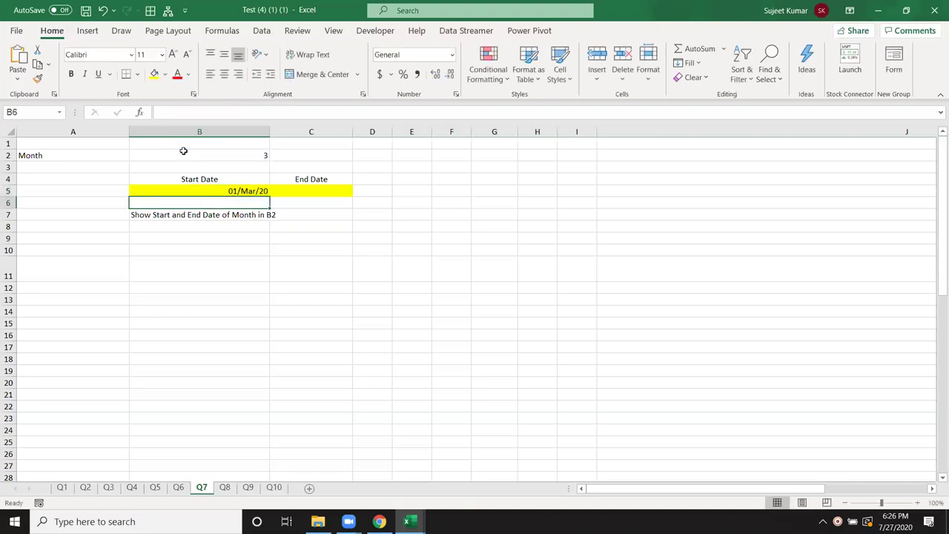
Enter the formula =EOMONTH(B5,0) in the End Date cell C5.
key("Up")
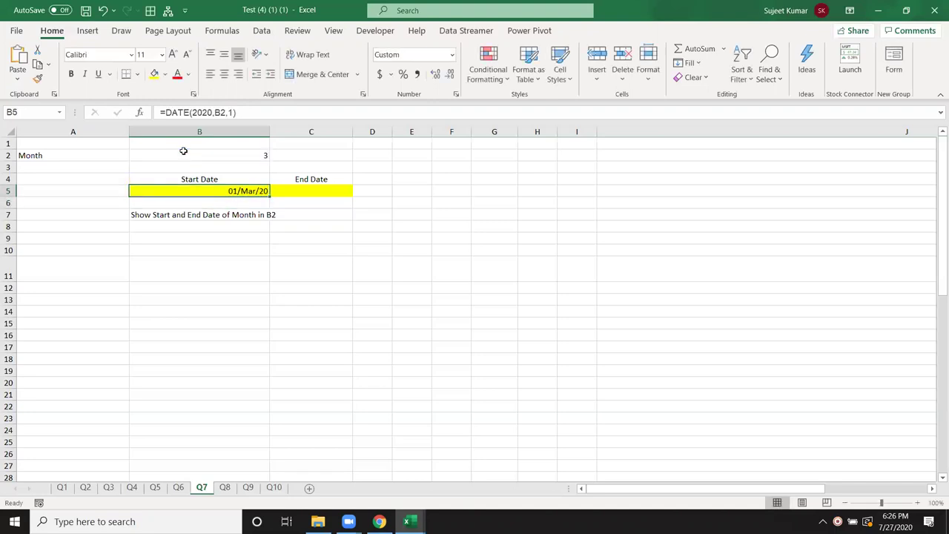
key("Right")
type("=eo")
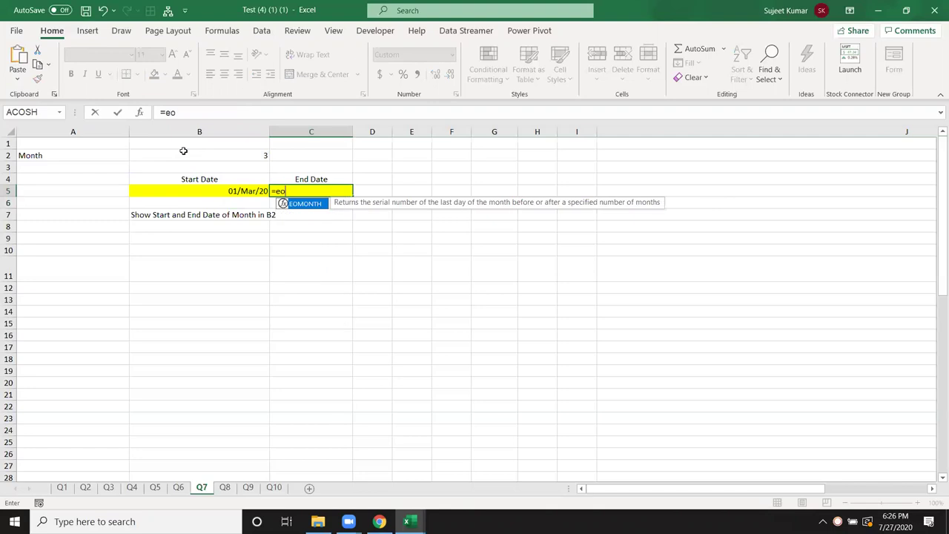
key("Tab")
key("Left")
type(",")
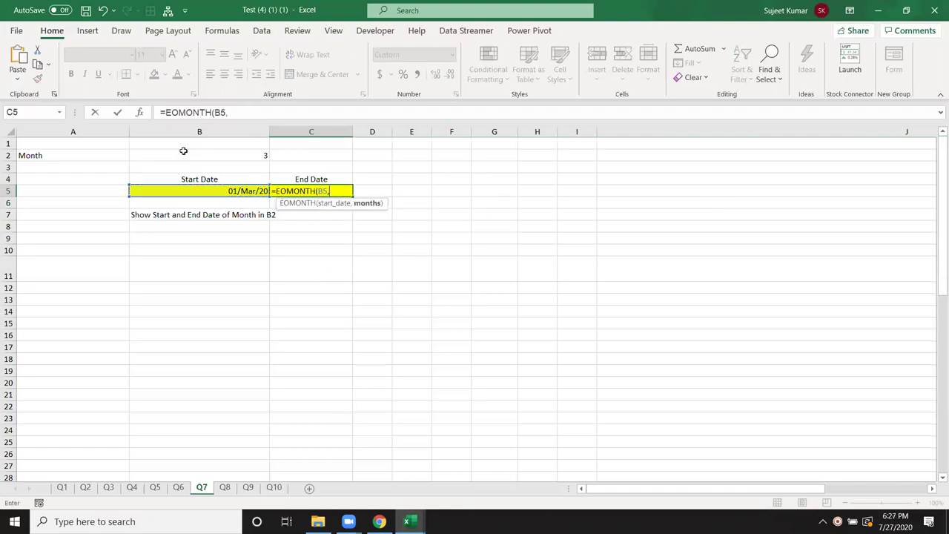
type("0)")
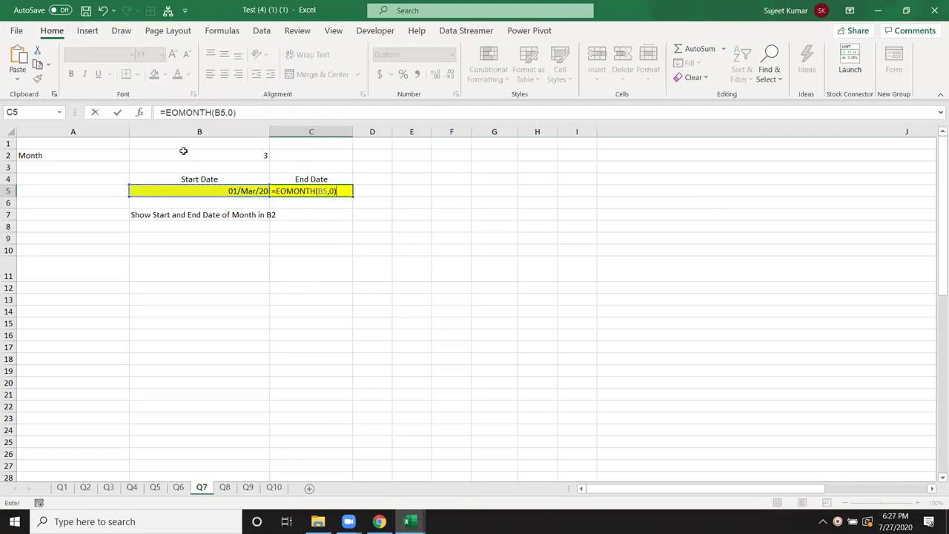
key("Return")
Change the month in cell B2 to the text JAN.
key("Up")
key("Up")
key("Up")
key("Up")
key("Up")
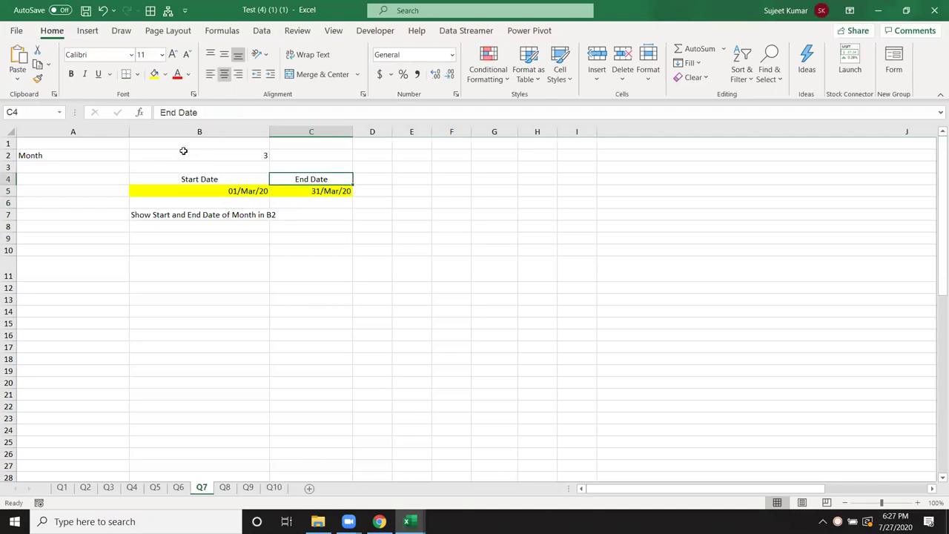
left_click(184, 153)
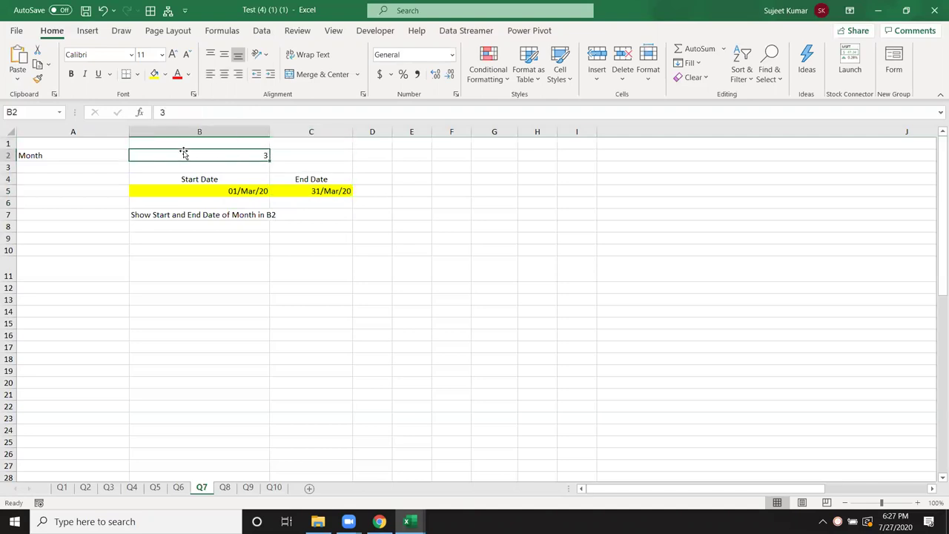
type("JAN")
key("Return")
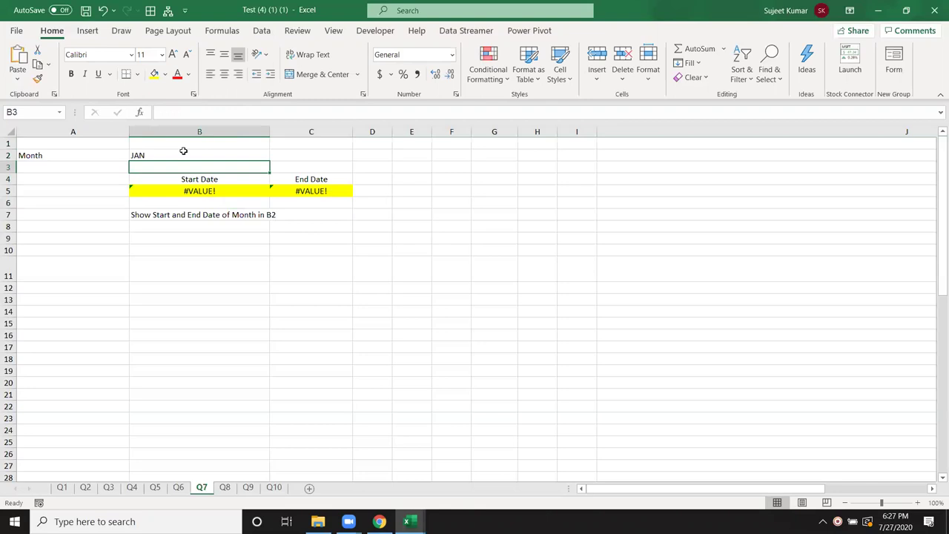
Replace the Start Date formula in B5 with ="1-"&B2&"-2020".
key("Down")
key("Down")
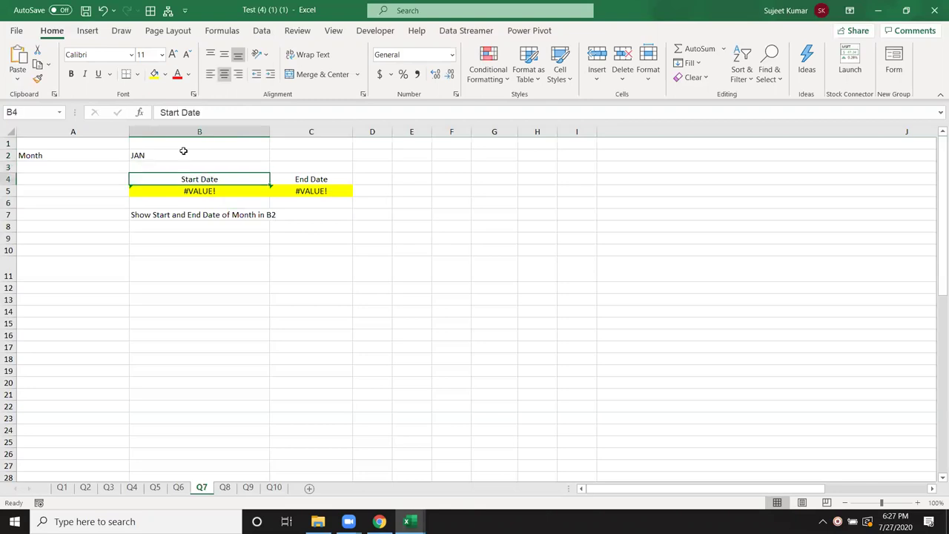
key("Delete")
type("=")
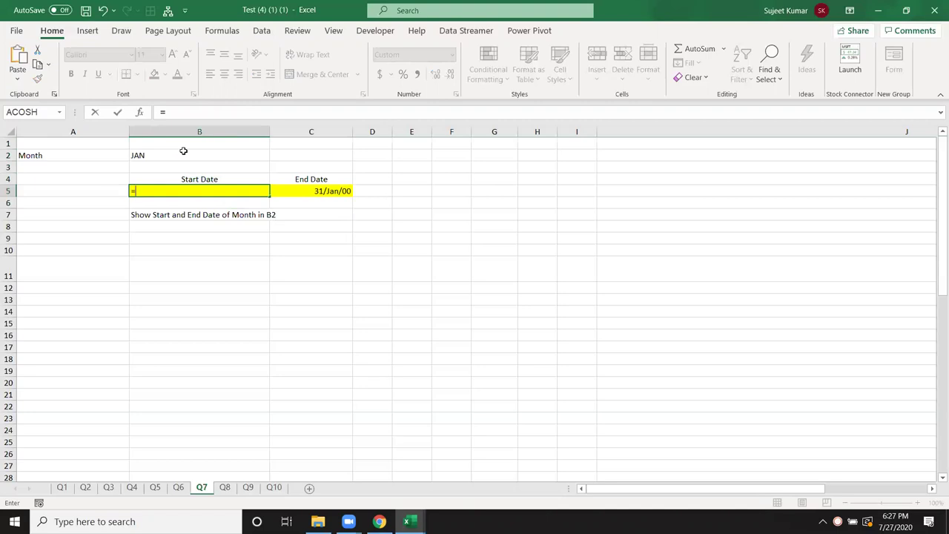
type("\"1-\"&")
left_click(183, 152)
type("&\"-2")
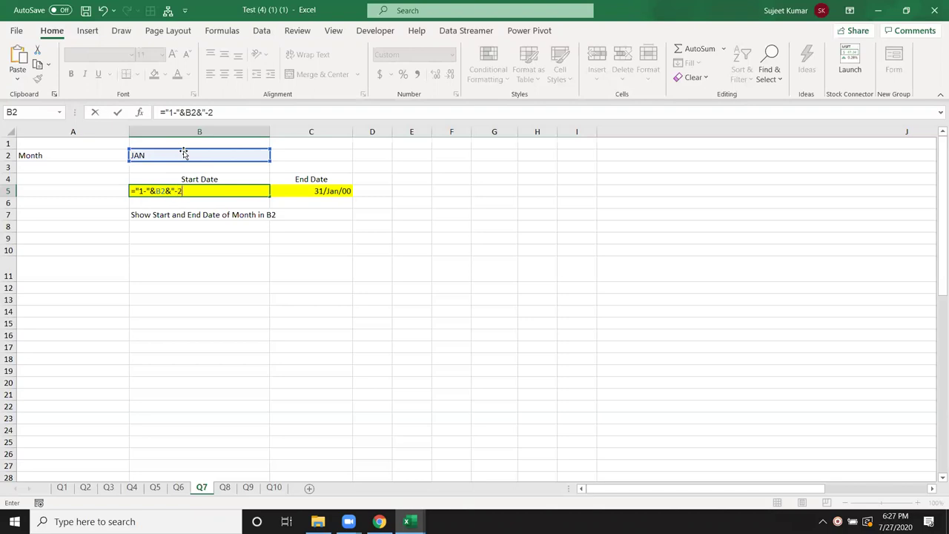
type("020\"")
key("Return")
key("Up")
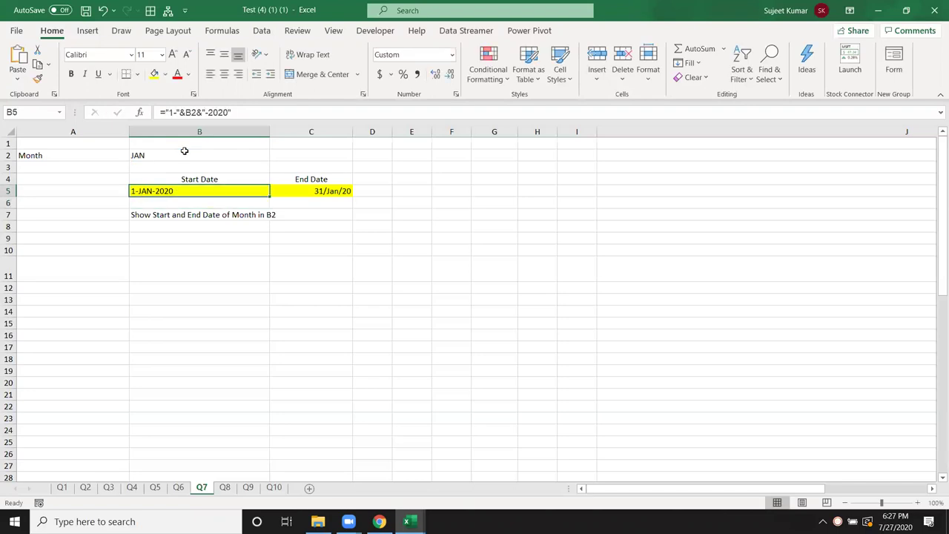
Wrap the Start Date formula in B5 in DATEVALUE so it reads =DATEVALUE("1-"&B2&"-2020").
key("Right")
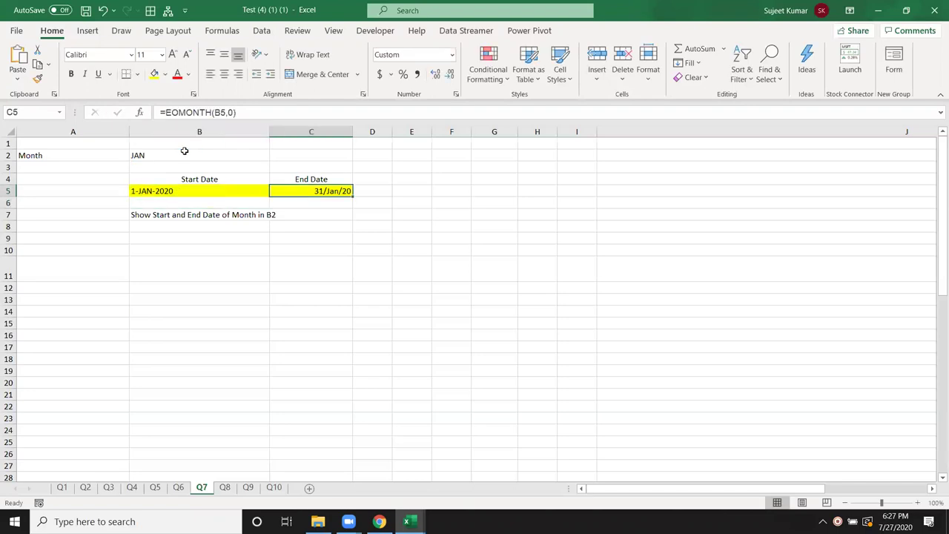
key("Left")
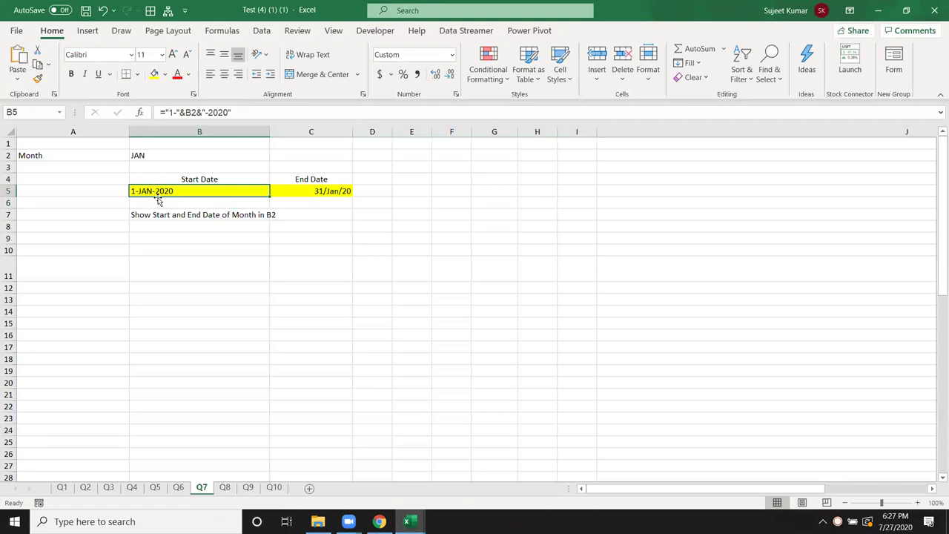
left_click(166, 112)
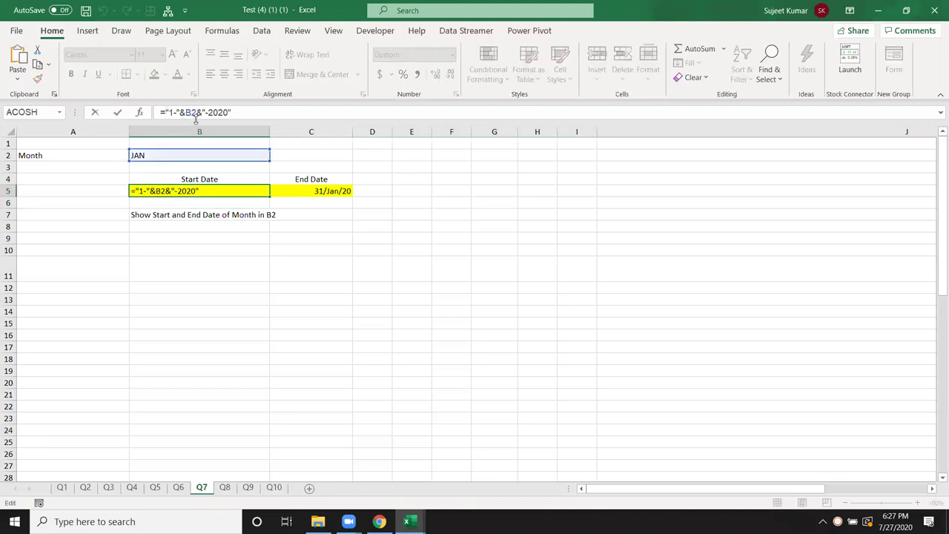
type("d")
key("Down")
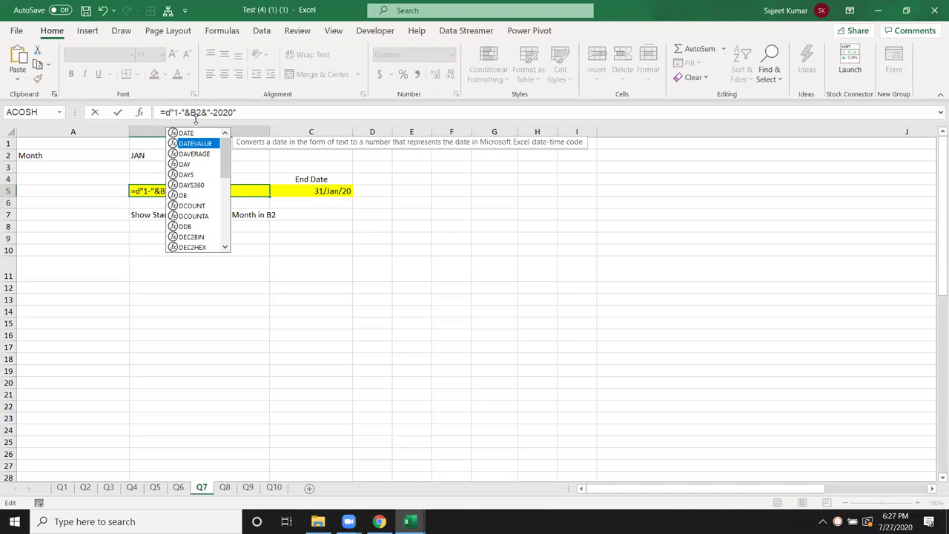
key("Tab")
left_click(349, 113)
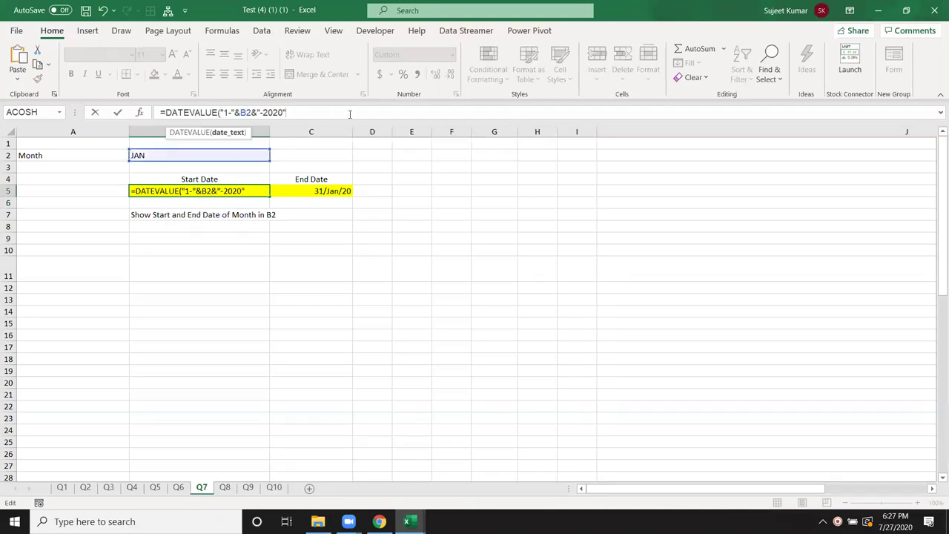
type(")")
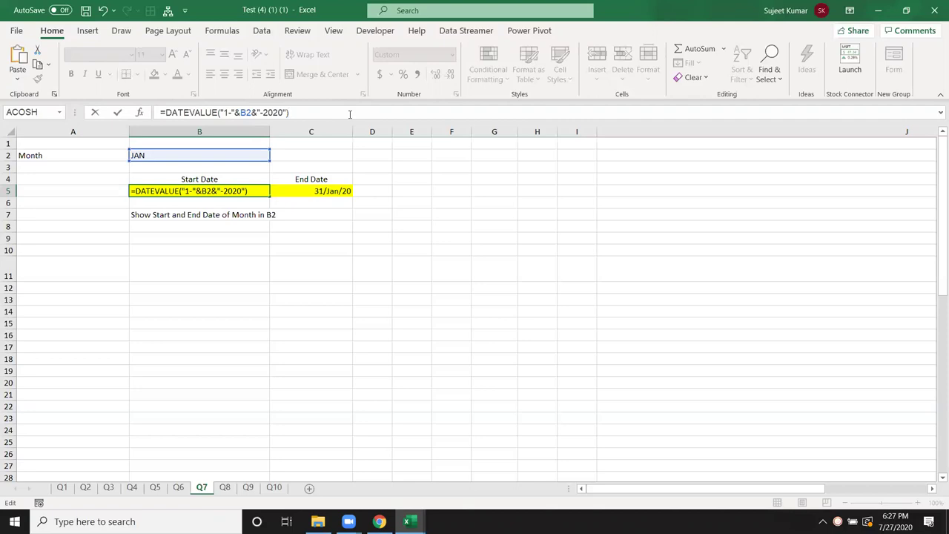
key("Return")
key("Up")
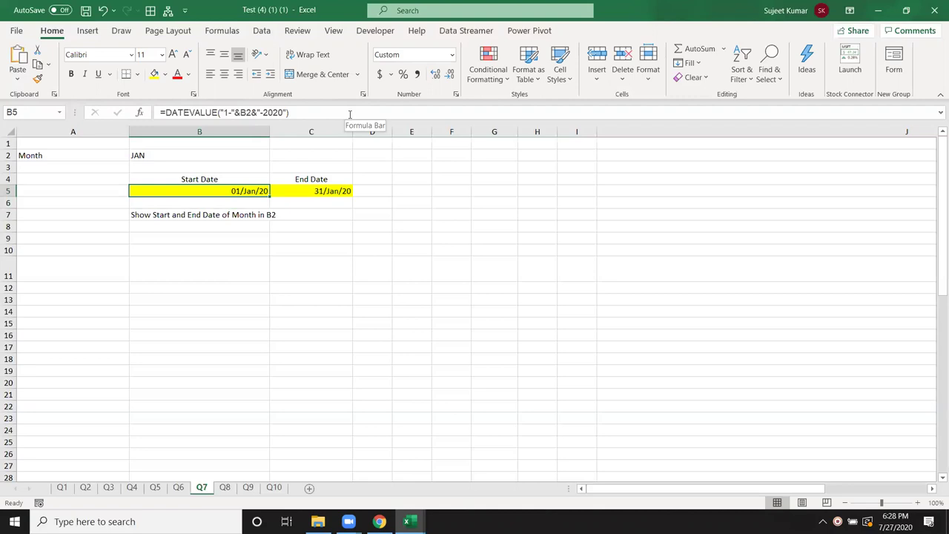
Clear the formulas from the Start Date and End Date cells B5 and C5.
key("Delete")
key("Right")
key("Delete")
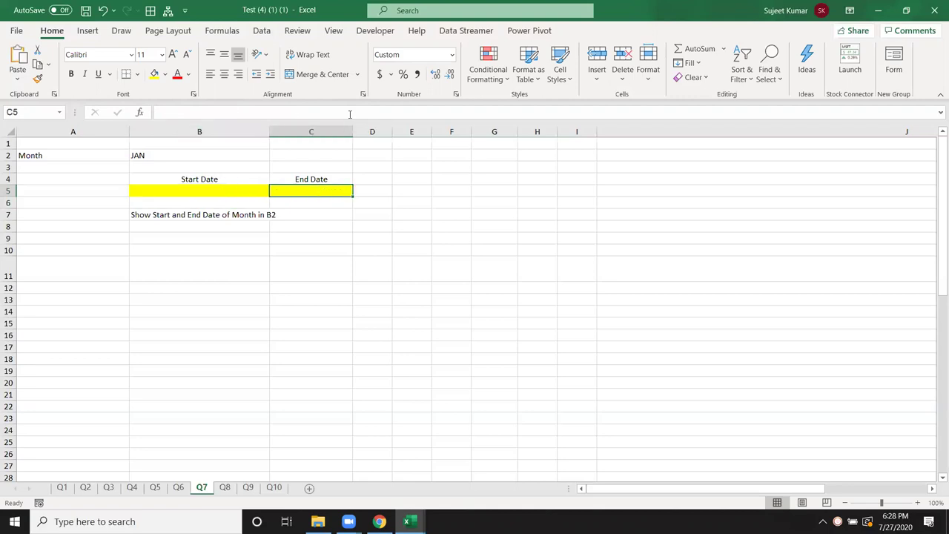
Enter the End Date formula =EOMONTH("1-"&B2&"-2020",0) in cell C5.
type("=eo")
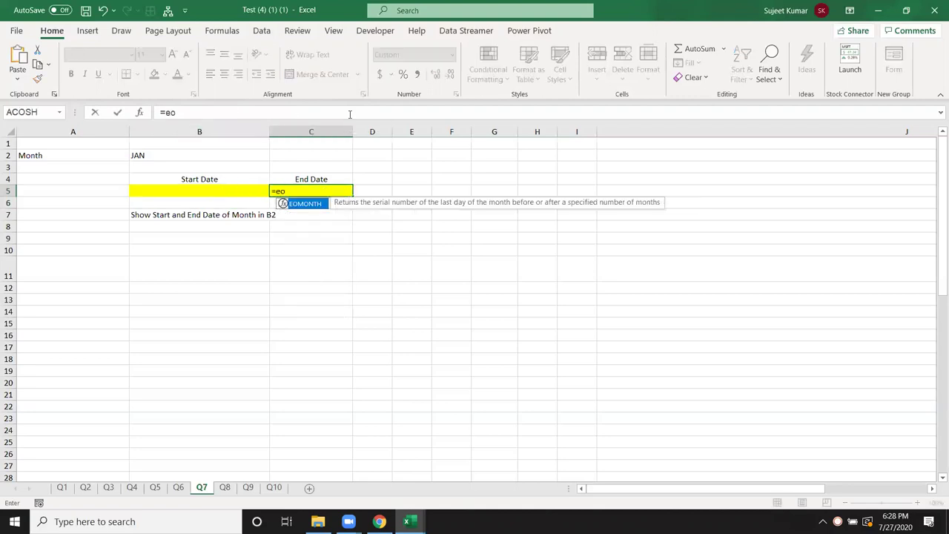
key("Tab")
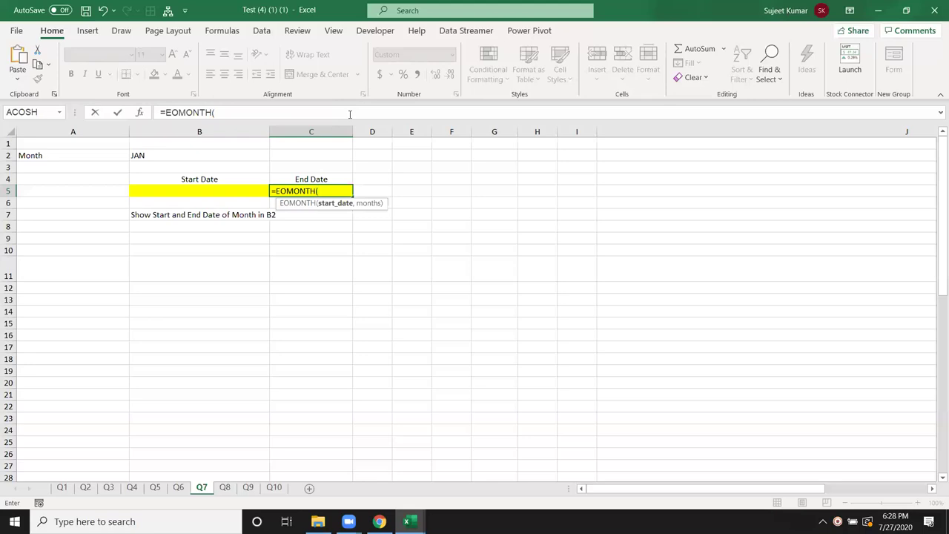
type("\"1-\"&")
left_click(179, 154)
type("&\"")
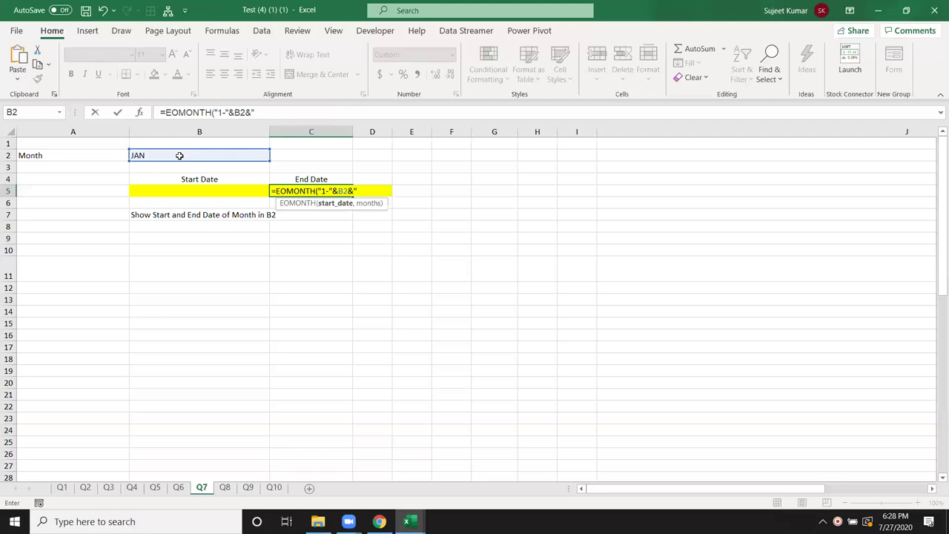
type("-2020\",")
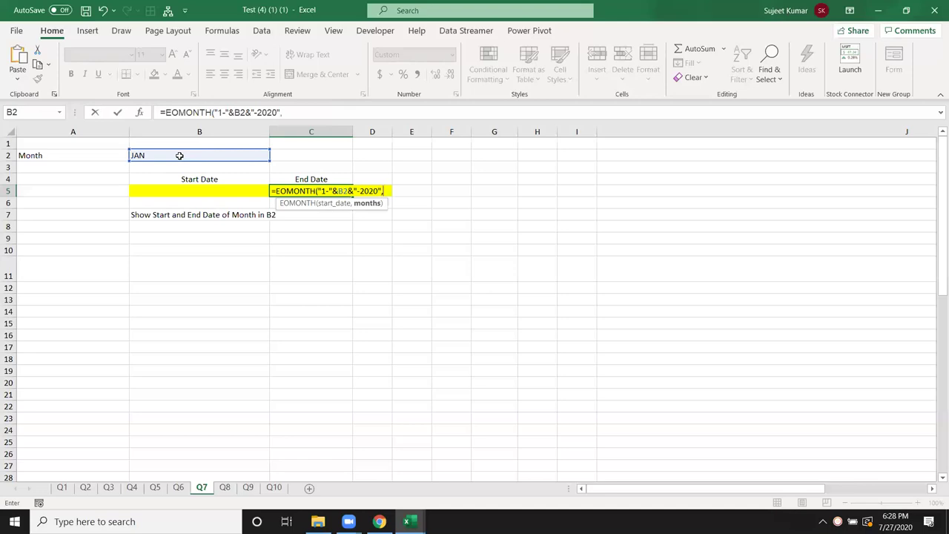
type("0)")
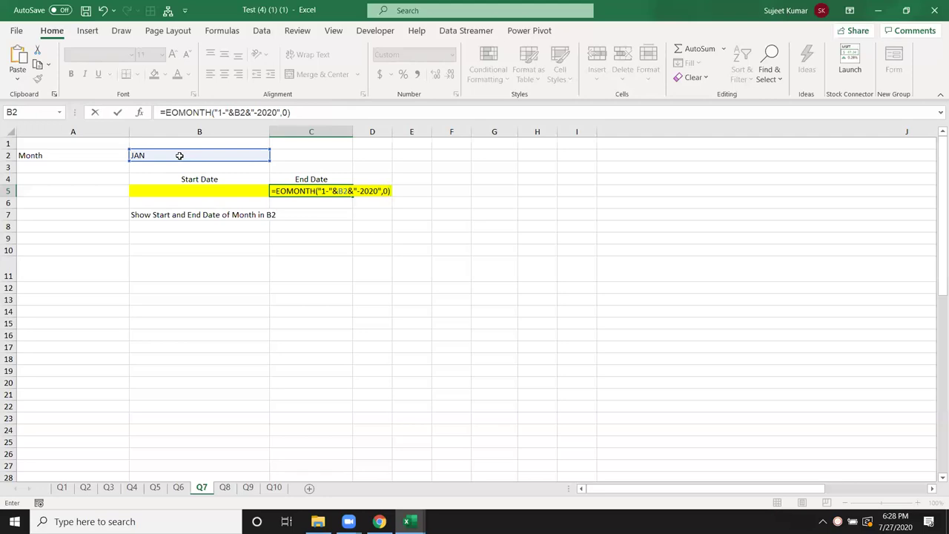
key("Return")
key("Up")
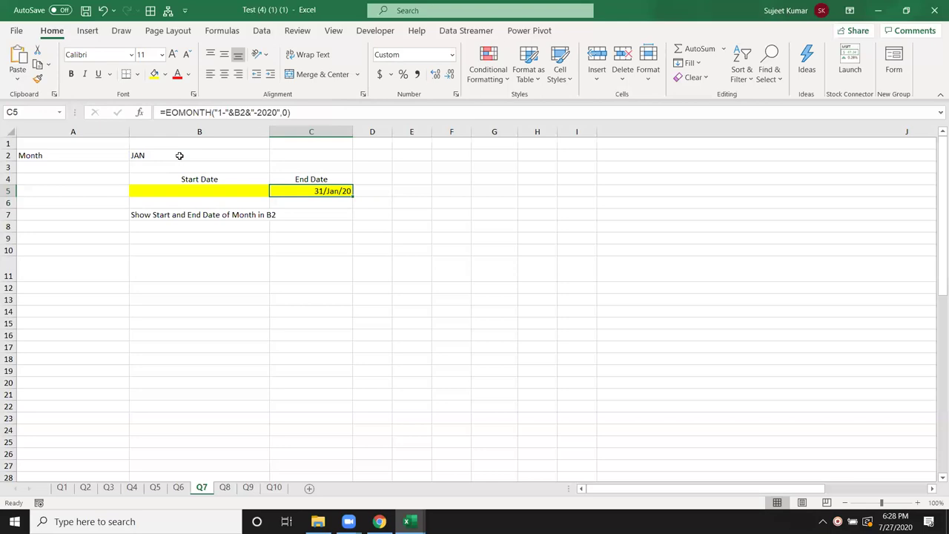
Enter the Start Date formula =EOMONTH(C5,-1) in cell B5.
key("Left")
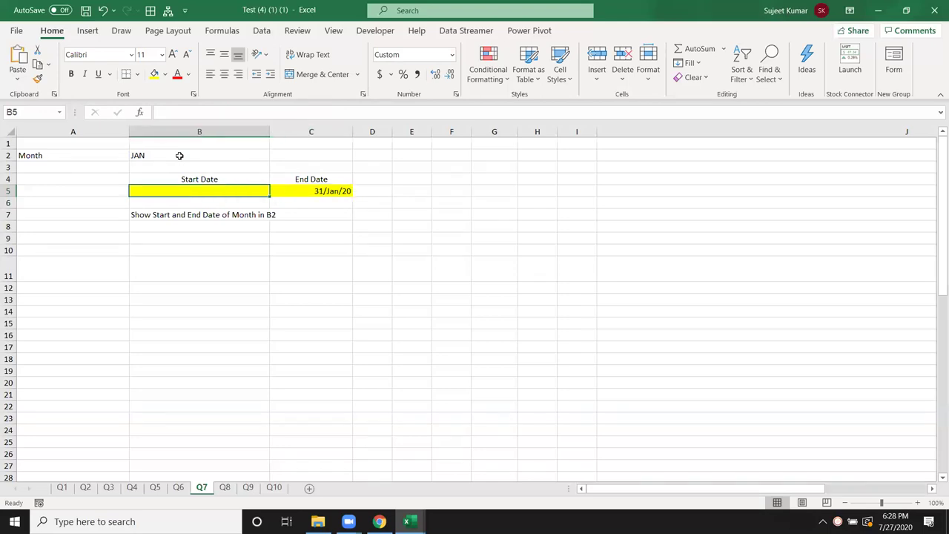
type("=eo")
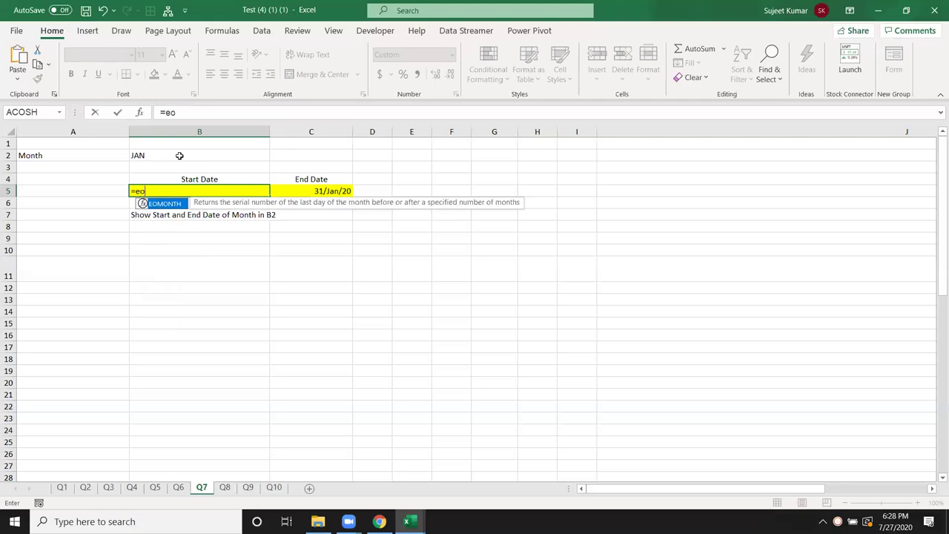
key("Tab")
key("Right")
type(",-1")
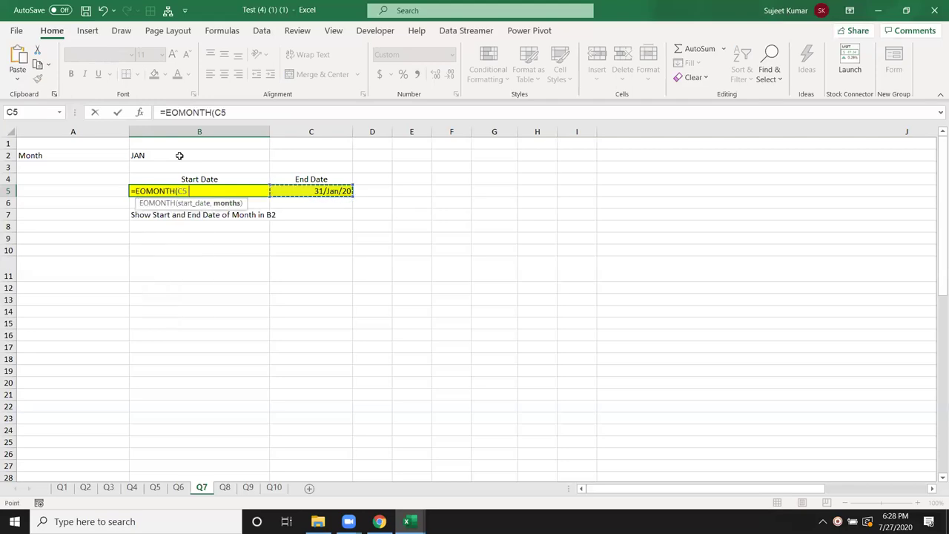
type(")")
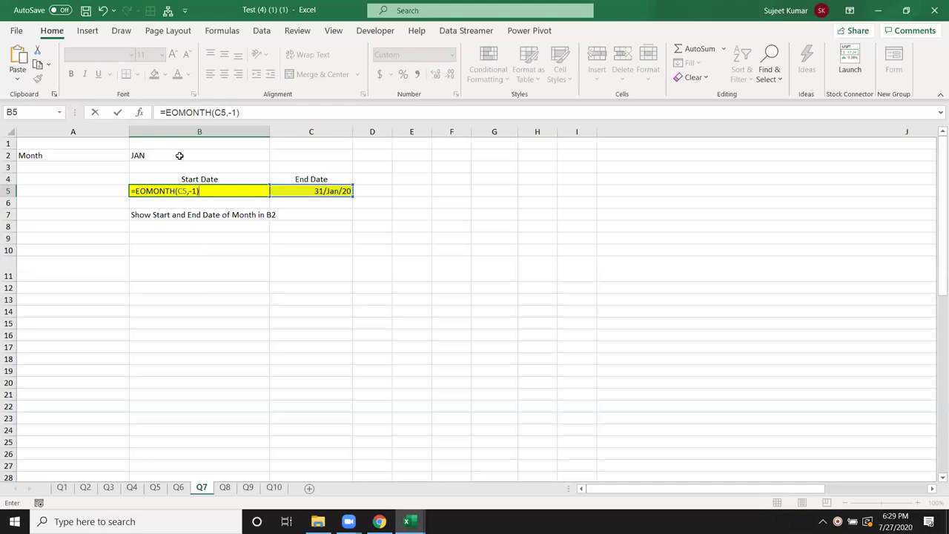
key("Return")
key("Up")
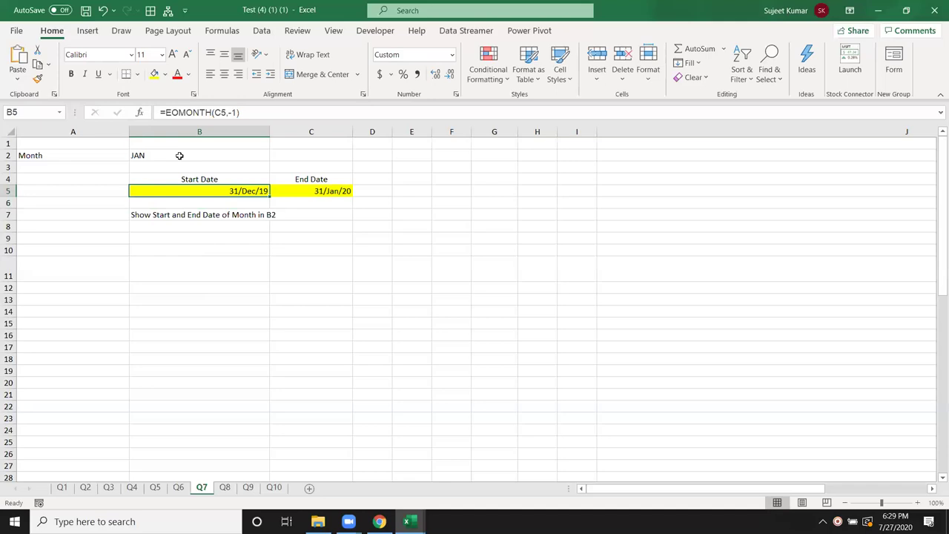
Add one day to the Start Date formula in B5 so it reads =EOMONTH(C5,-1)+1.
left_click(270, 115)
type("+1")
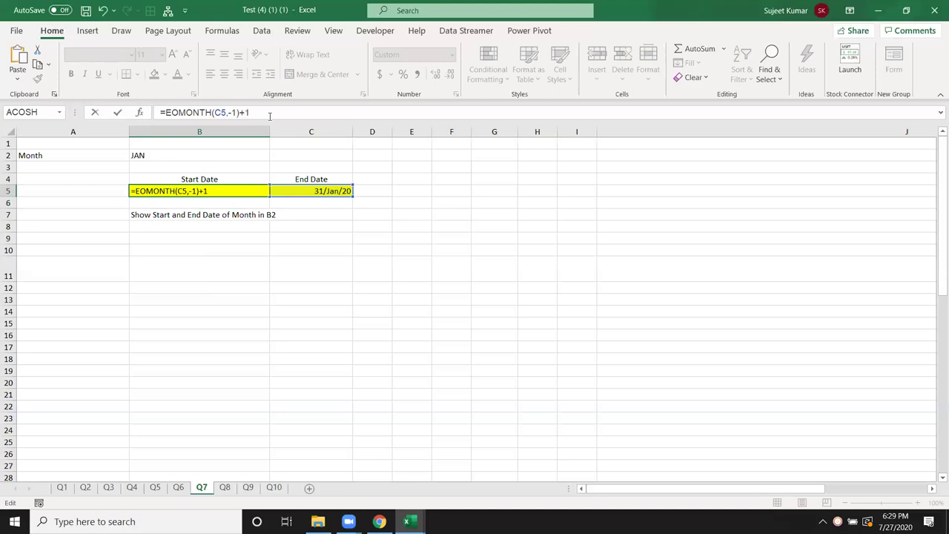
key("Return")
key("Up")
key("Right")
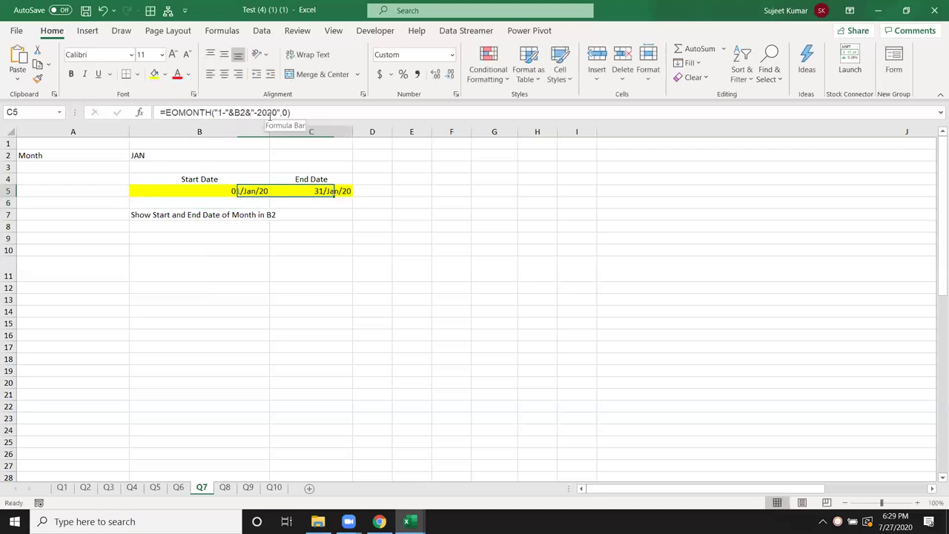
Test the date formulas by changing the month in cell B2 to FEb, Mar and Apr in turn.
left_click(246, 155)
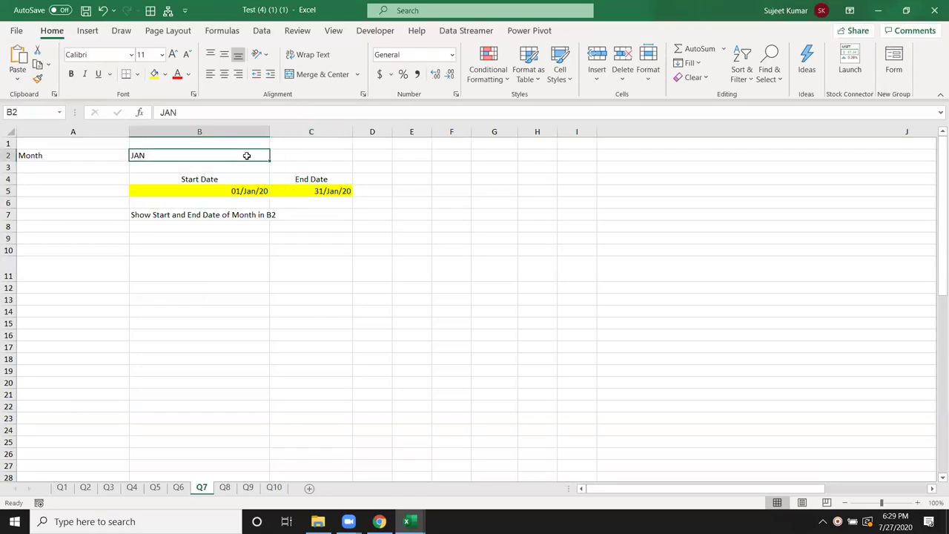
type("FEb")
key("Return")
left_click(247, 155)
type("Mar")
key("Return")
left_click(246, 156)
type("Apr")
key("Return")
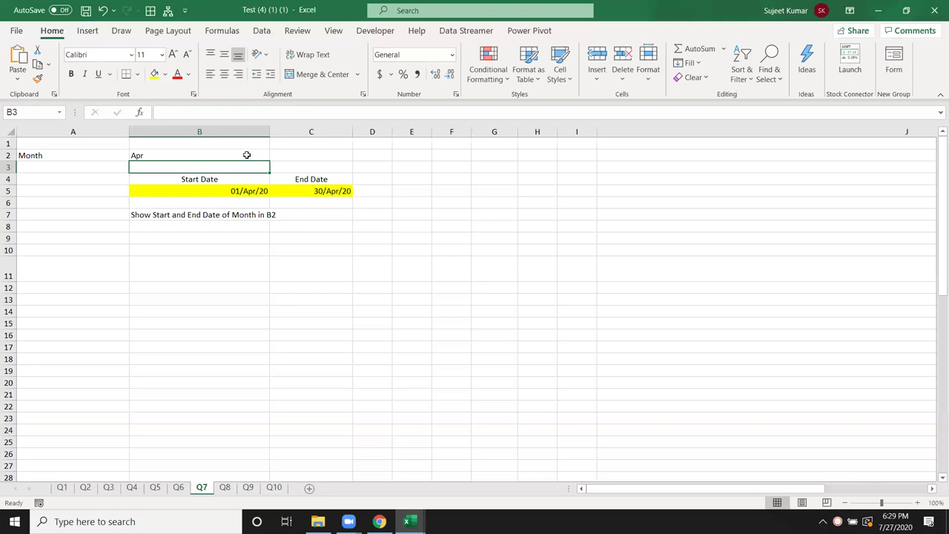
key("Down")
key("Down")
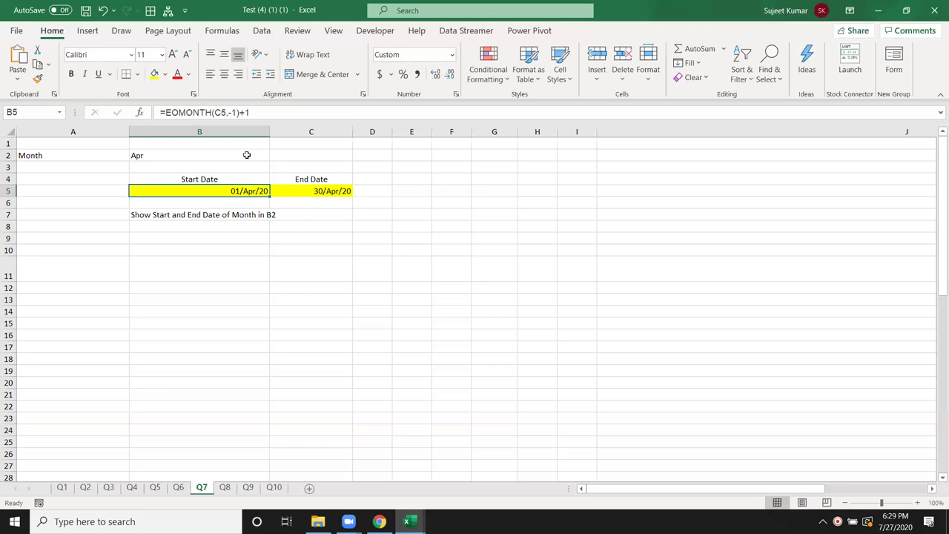
Clear the existing due dates from cells B5:B8 on the Q8 sheet.
left_click(225, 488)
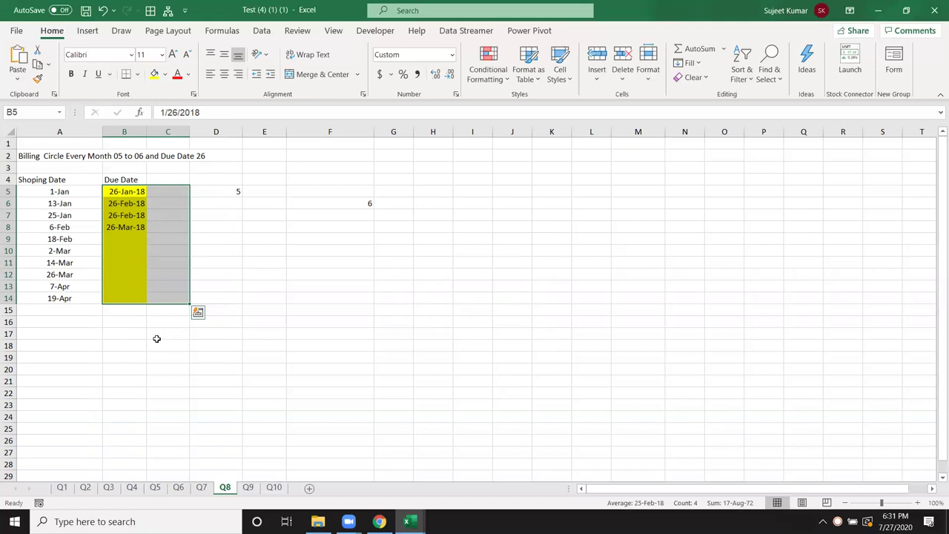
key("shift+BackSpace")
key("shift+Down")
key("shift+Down")
key("shift+Down")
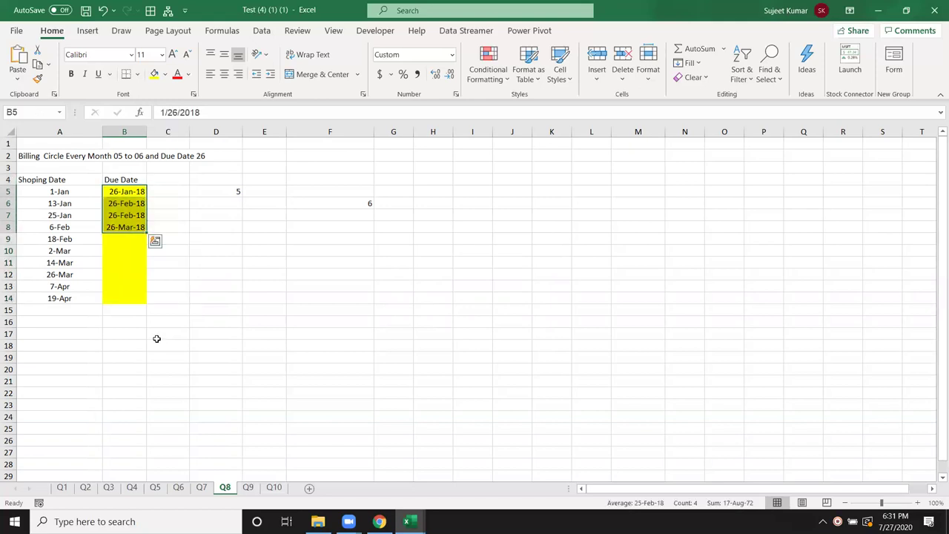
key("Delete")
key("Up")
key("Down")
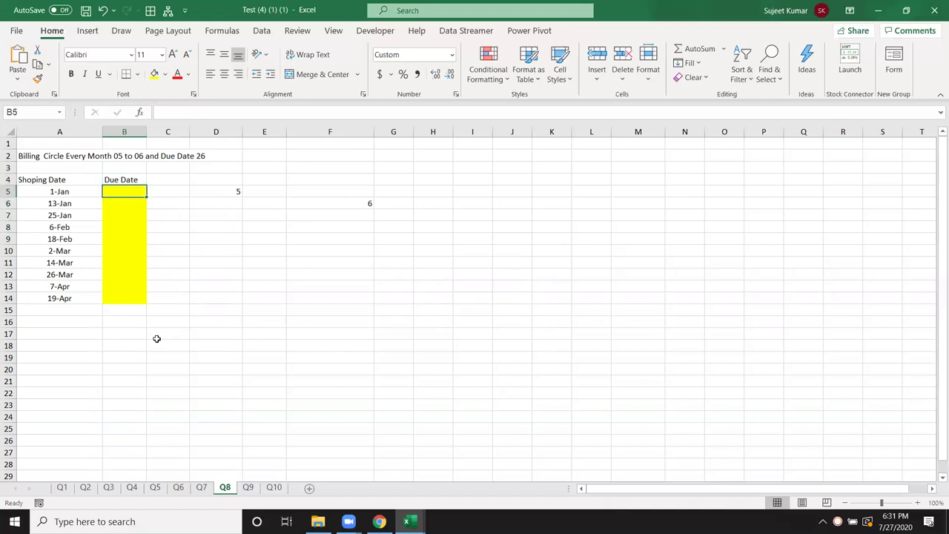
Begin an IF formula in the first Due Date cell B5 with the condition DAY(A5)>5.
type("=")
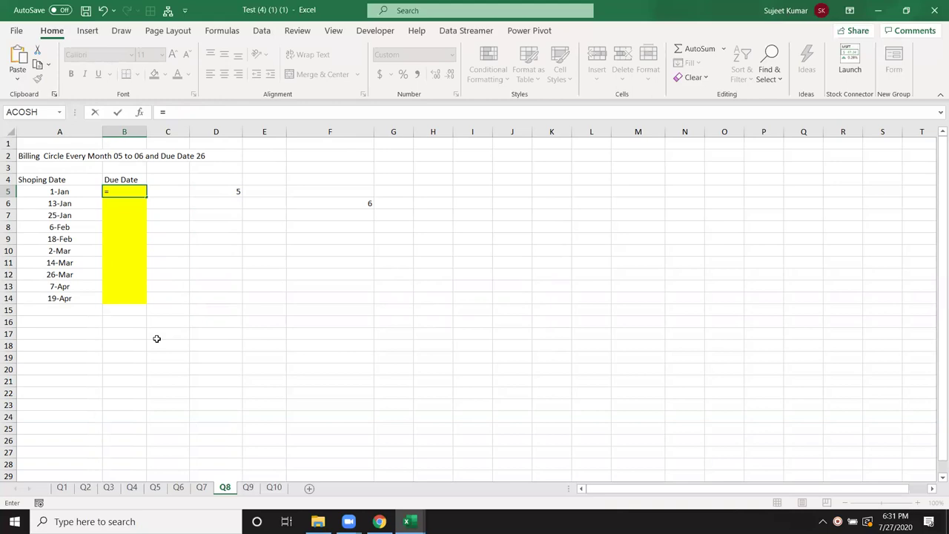
type("IF(")
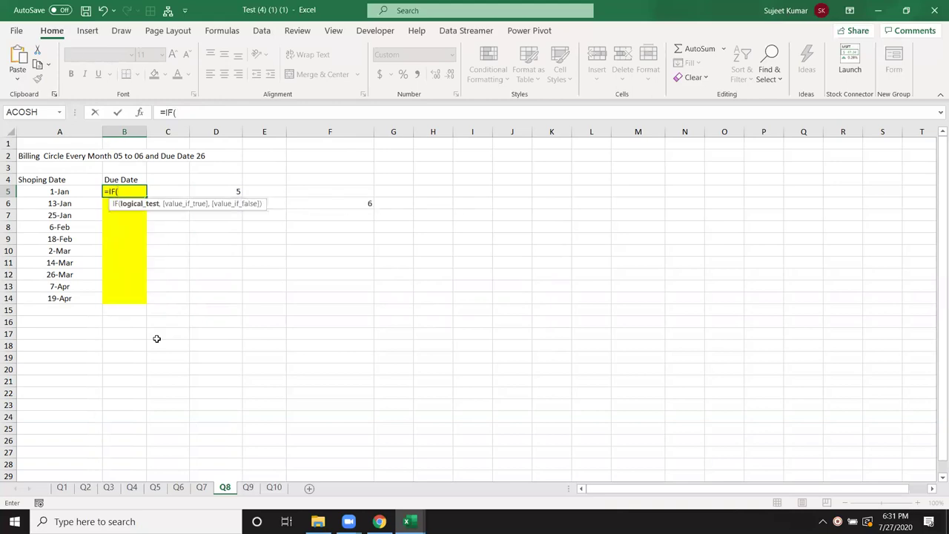
type("DAY(")
key("Left")
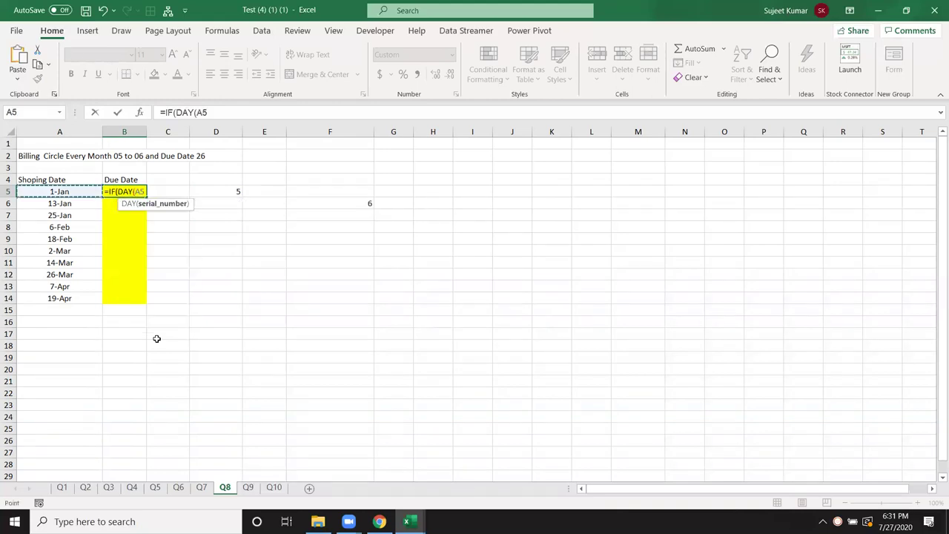
type(")")
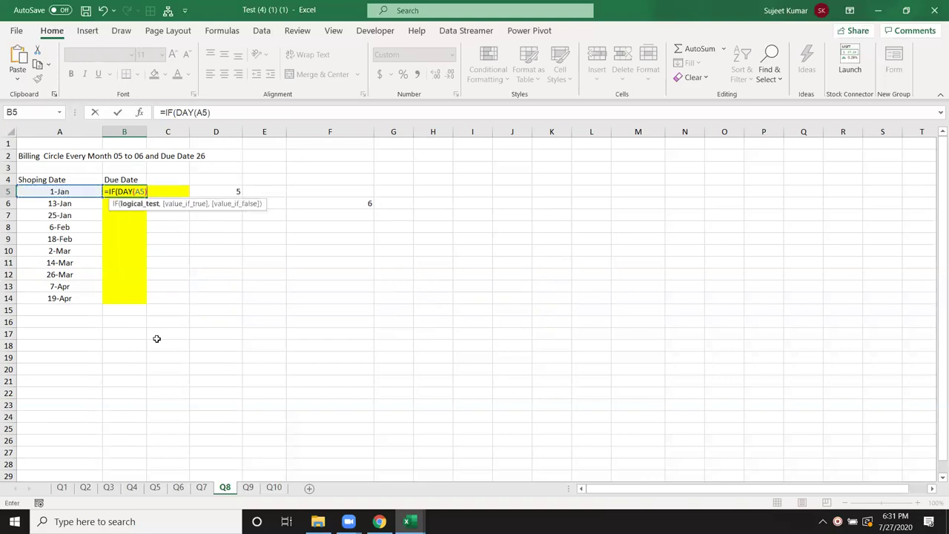
type(">5,dat")
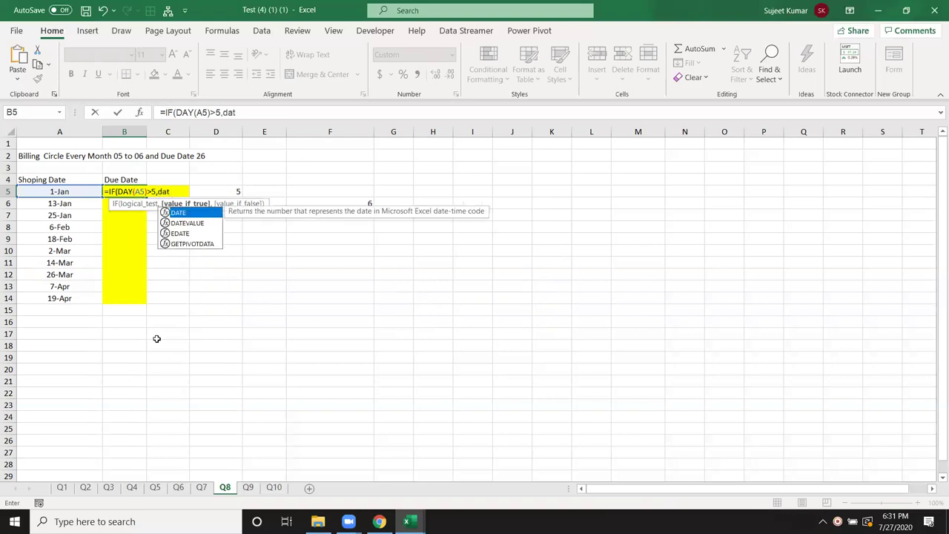
Set the IF formula's true value in B5 to DATE(YEAR(A5),MONTH(A5)+1,26).
key("Tab")
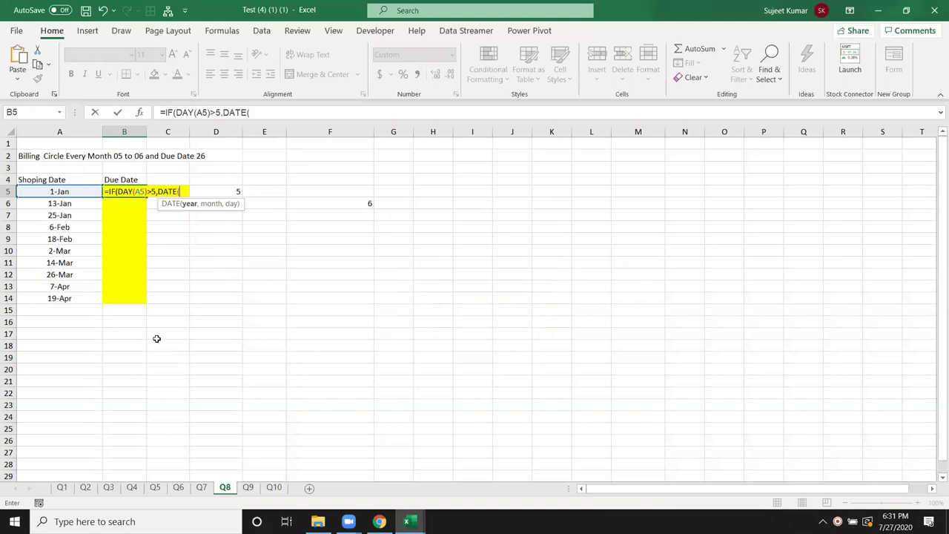
type("year(")
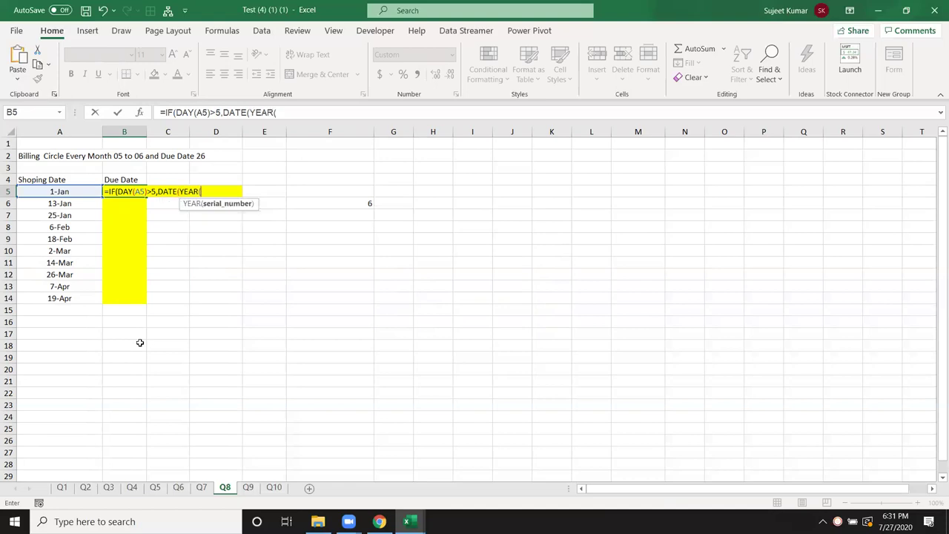
left_click(55, 191)
type("),")
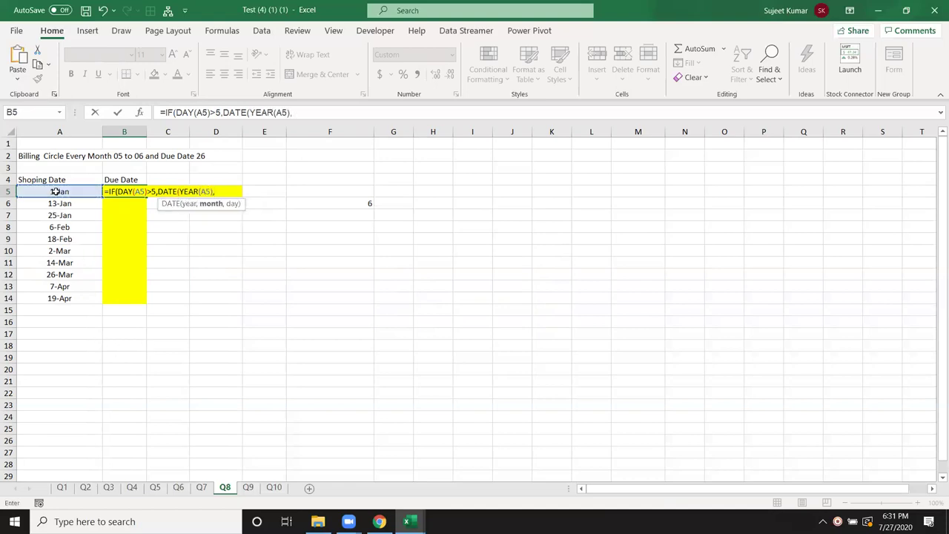
type("mont")
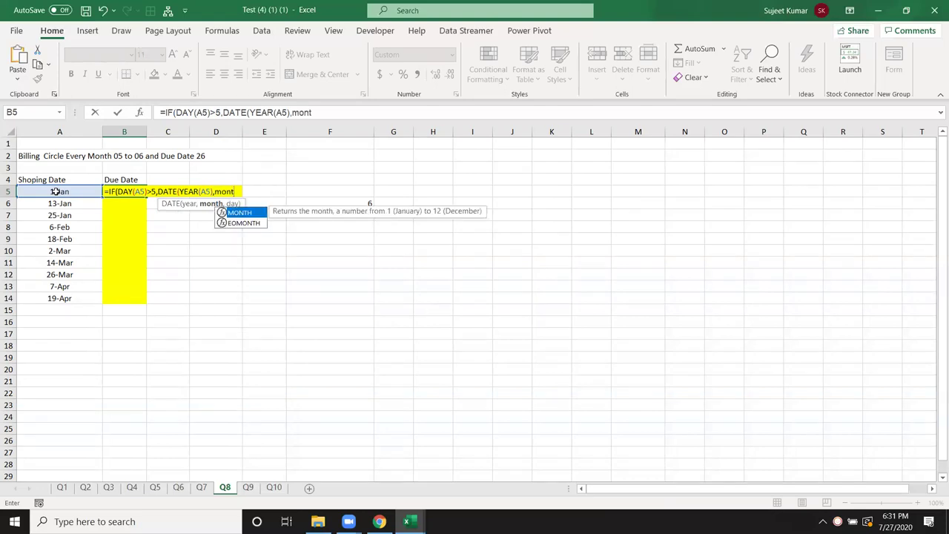
key("Tab")
left_click(56, 191)
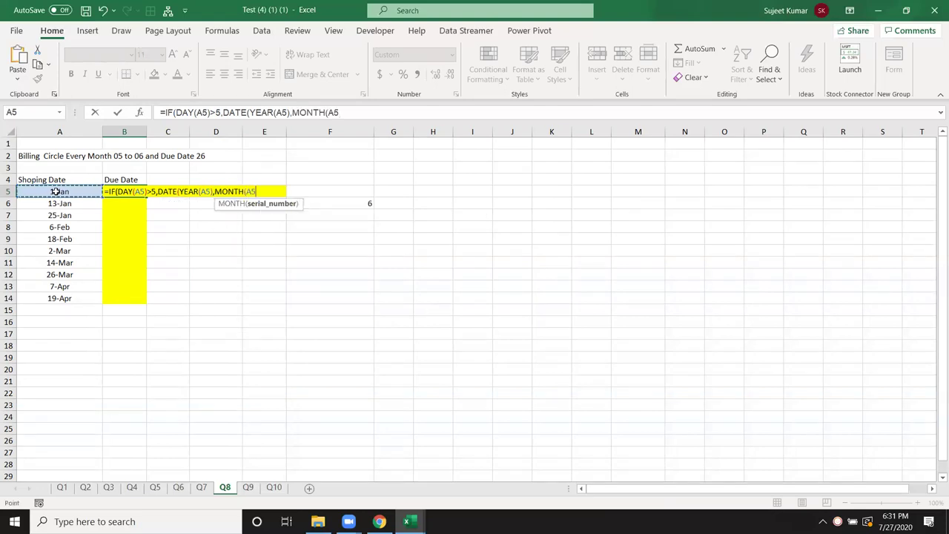
type(")")
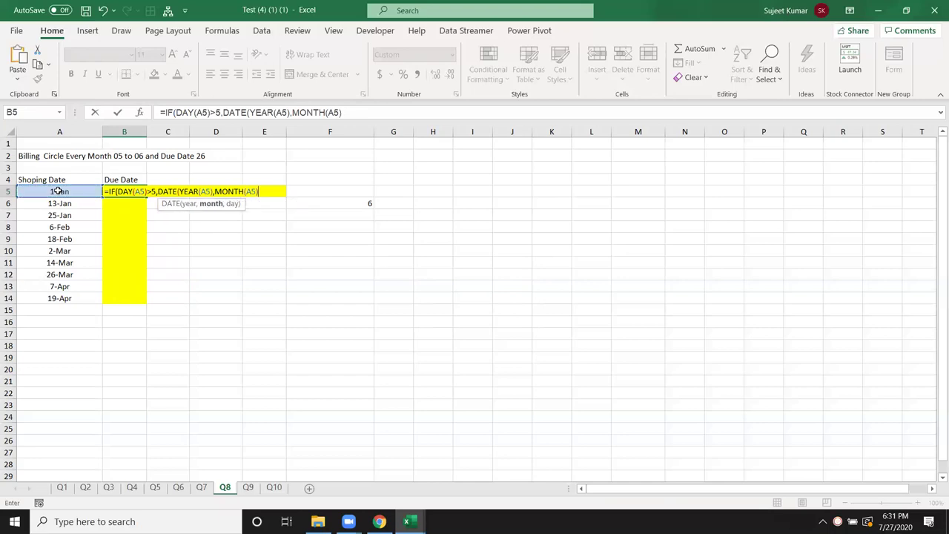
type(",26)")
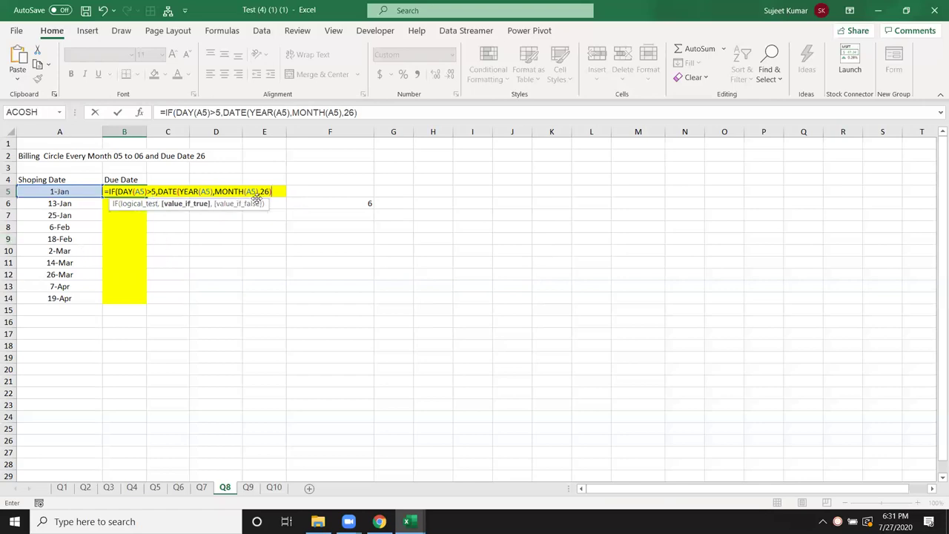
left_click(258, 191)
type("+1")
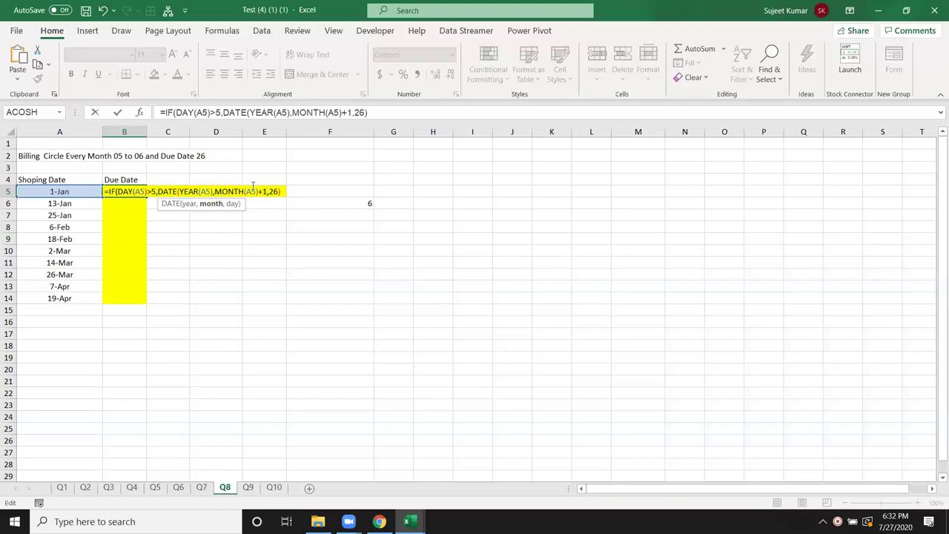
Reuse the true value's DATE(YEAR(A5),MONTH(A5)+1,26) expression as the false value of the IF formula in B5.
left_click_drag(157, 193, 301, 216)
key("ctrl+c")
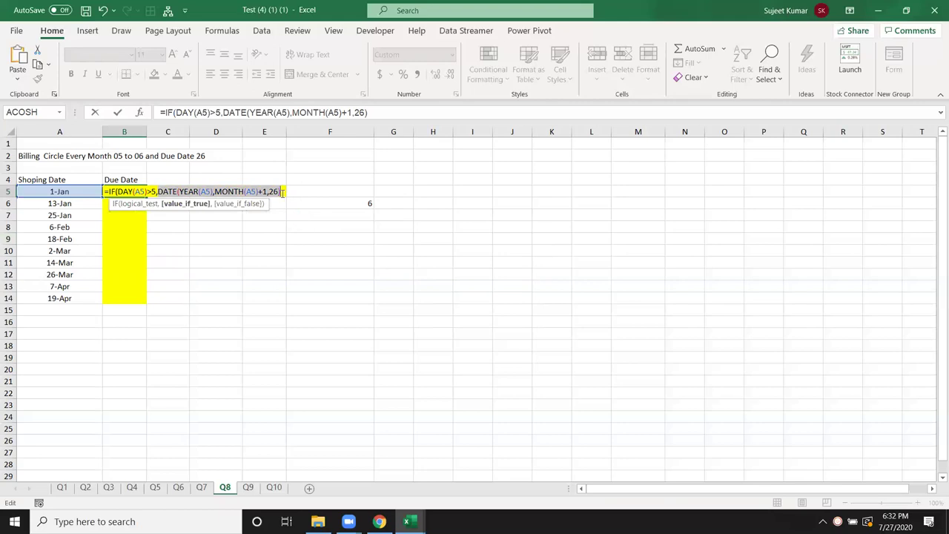
left_click(282, 192)
type(",")
key("ctrl+v")
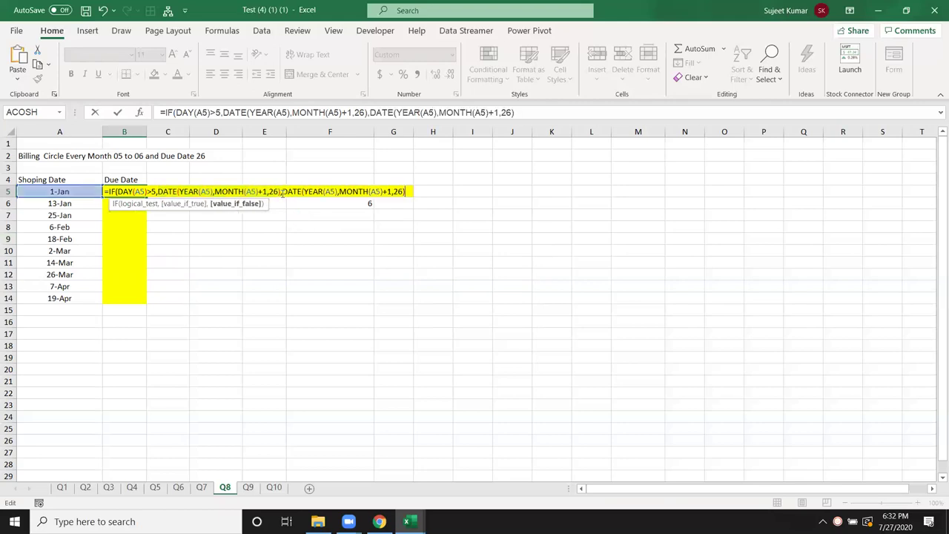
Change the false value to DATE(YEAR(A5),MONTH(A5),26) and fill the formula down the Due Date column to B14.
left_click(388, 189)
key("Delete")
key("BackSpace")
key("Return")
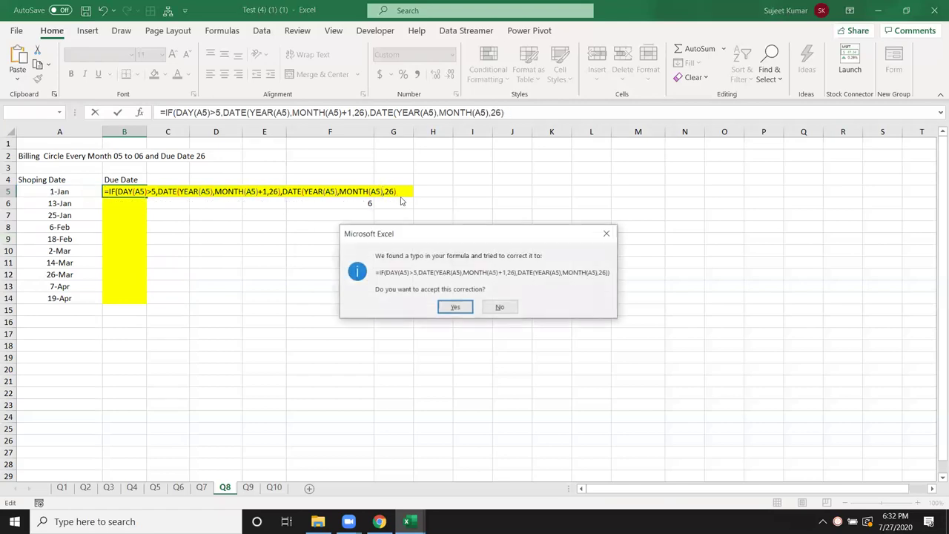
key("Return")
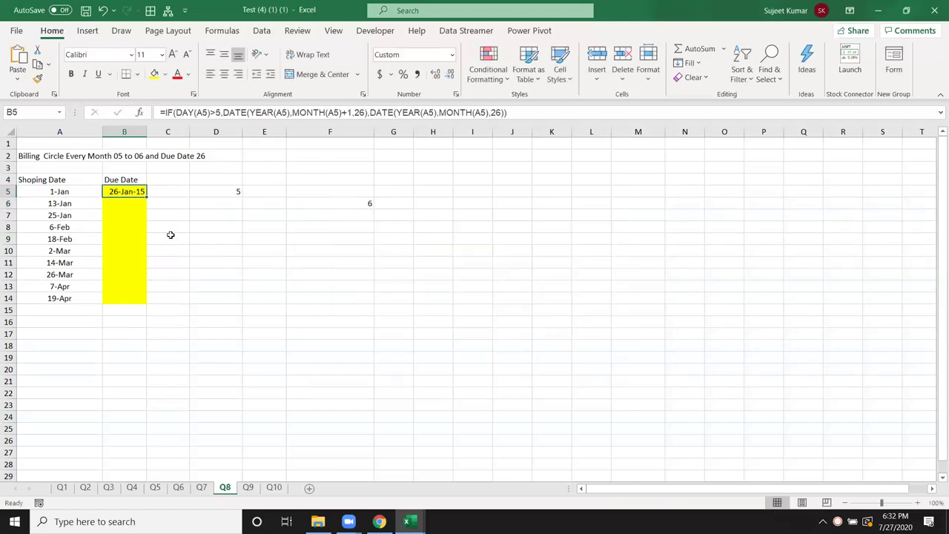
double_click(146, 197)
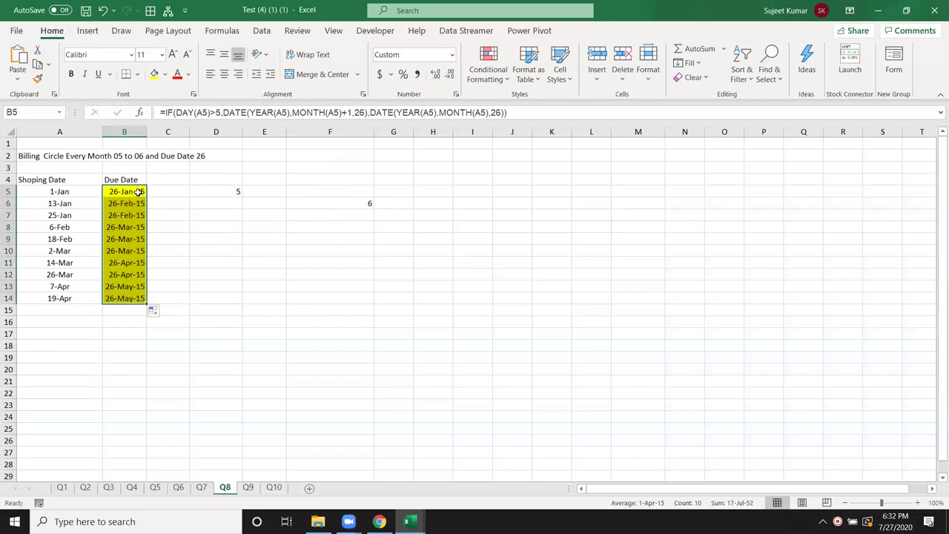
left_click(134, 215)
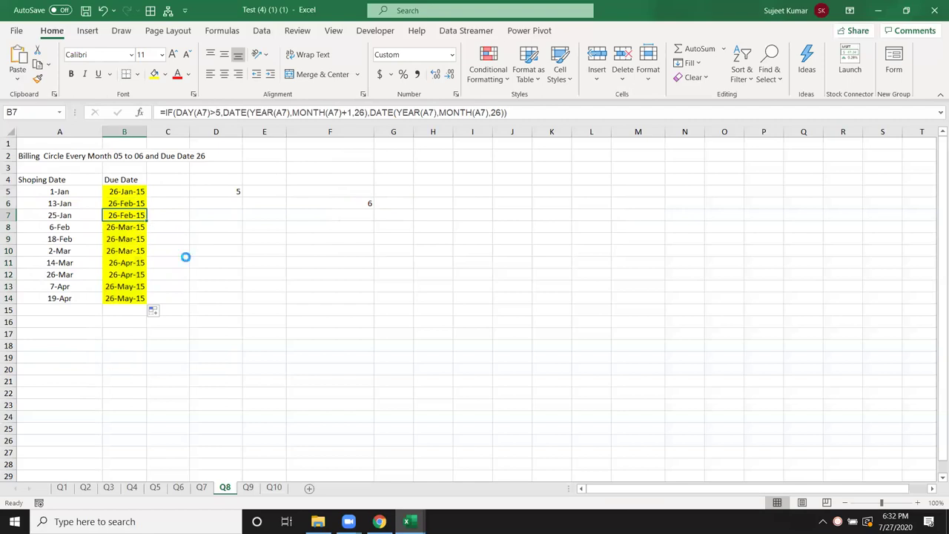
Review the B5 due date formula at a larger zoom, examining its condition, true value and false value.
scroll(185, 256, "up", 1, "ctrl")
scroll(186, 256, "up", 6, "ctrl")
scroll(158, 262, "up", 2)
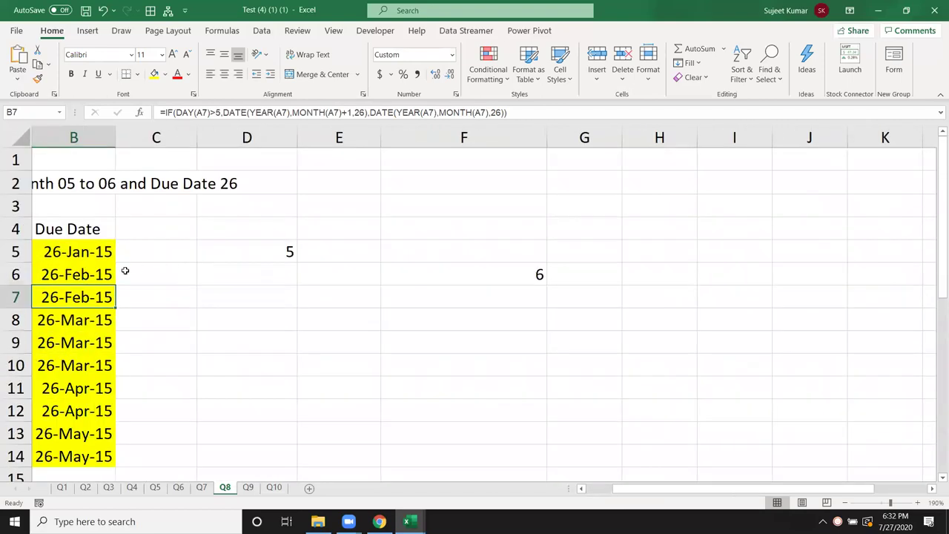
scroll(101, 268, "up", 1)
double_click(97, 258)
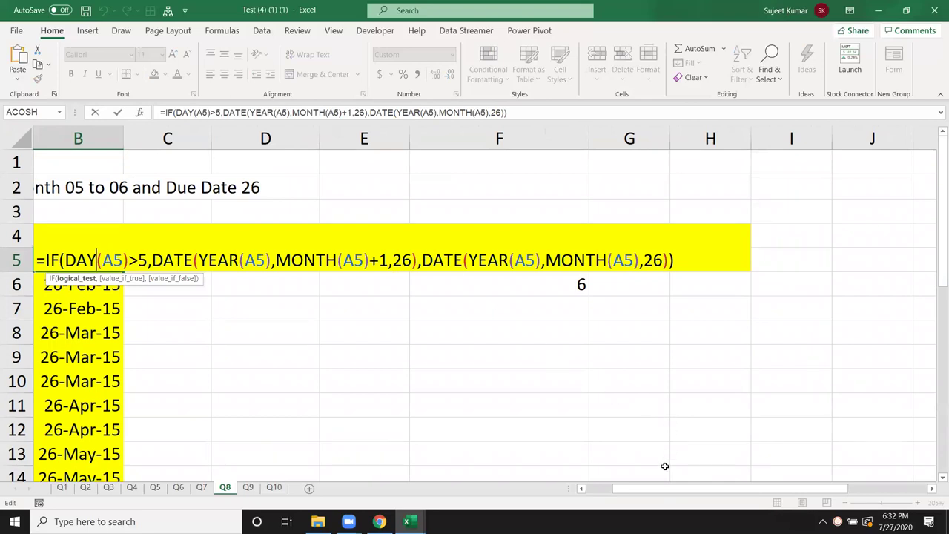
left_click_drag(665, 493, 622, 492)
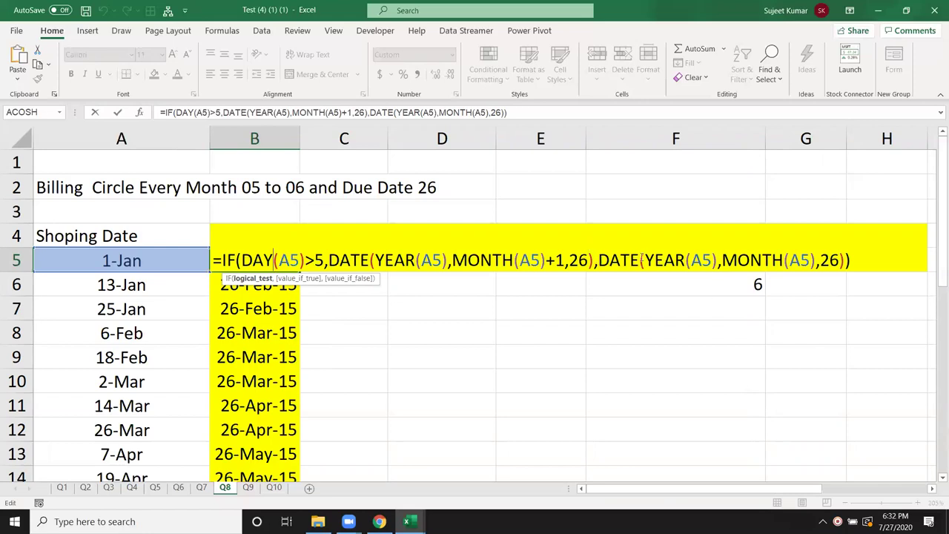
left_click_drag(606, 259, 837, 260)
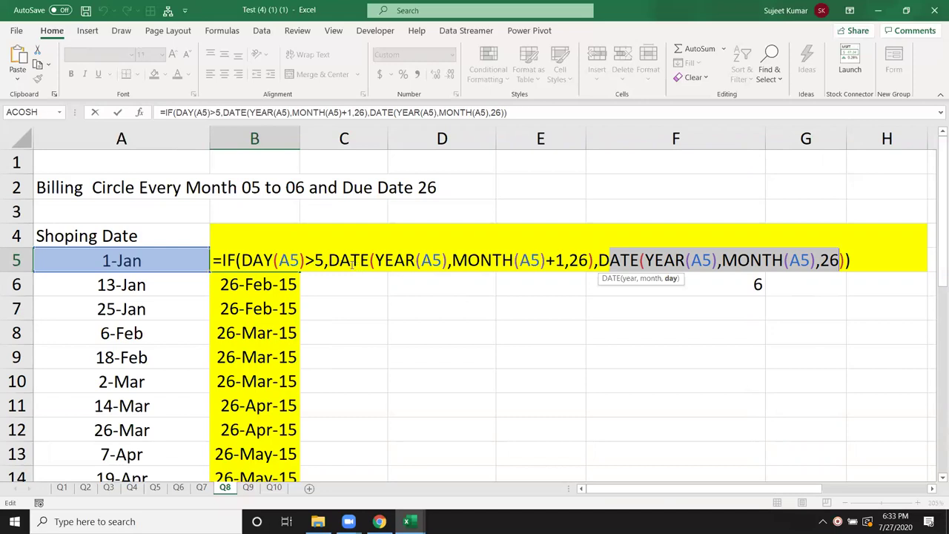
left_click_drag(339, 259, 593, 260)
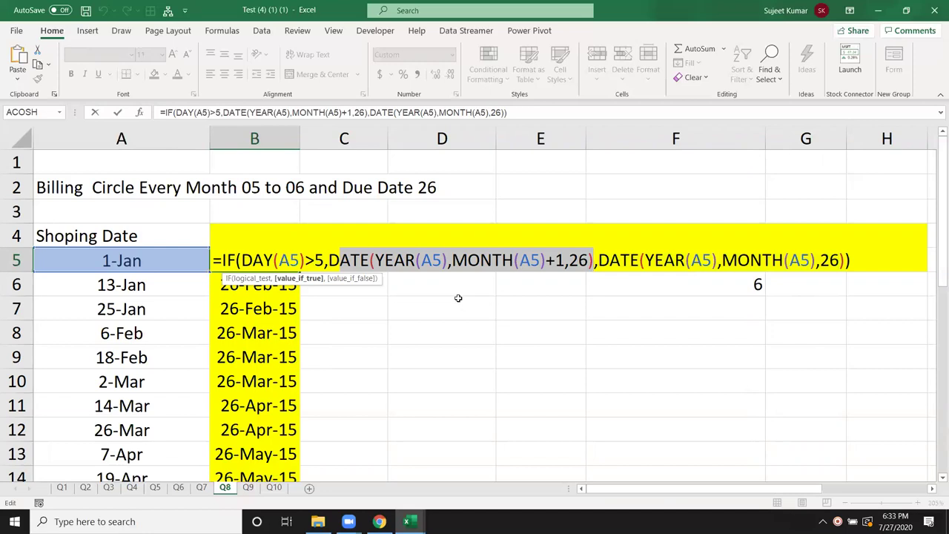
key("Return")
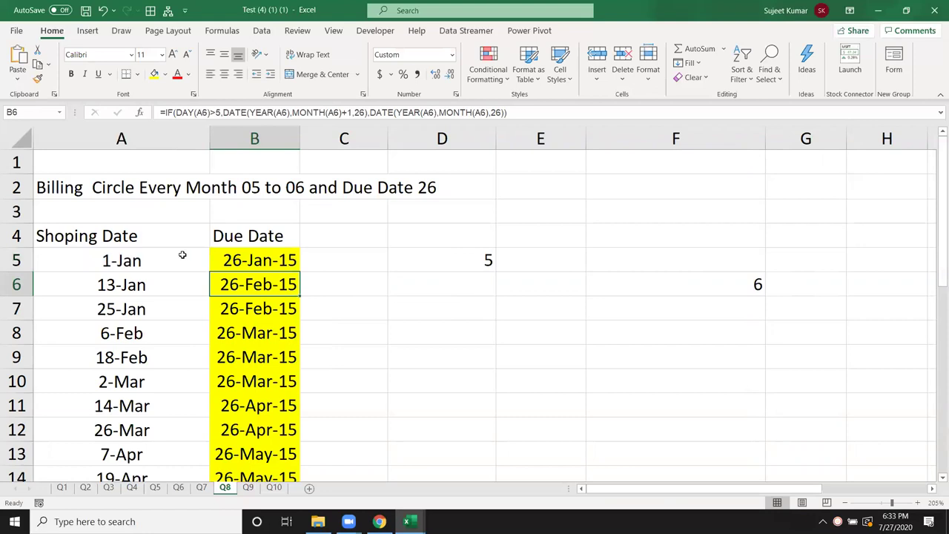
Set the first shopping date in A5 to 7/27 and check the due date formula in B5.
left_click(114, 256)
type("7/23")
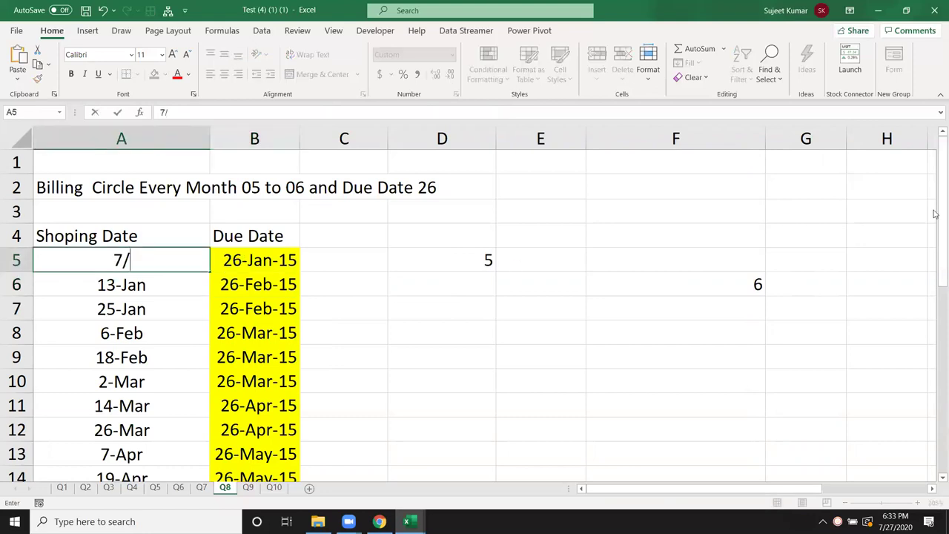
key("BackSpace")
type("7")
key("Return")
key("Up")
key("Right")
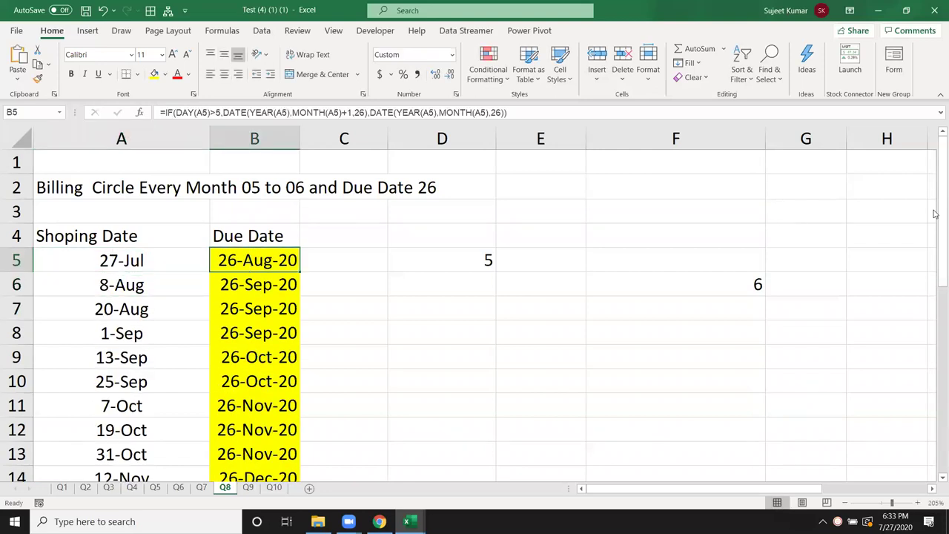
double_click(265, 260)
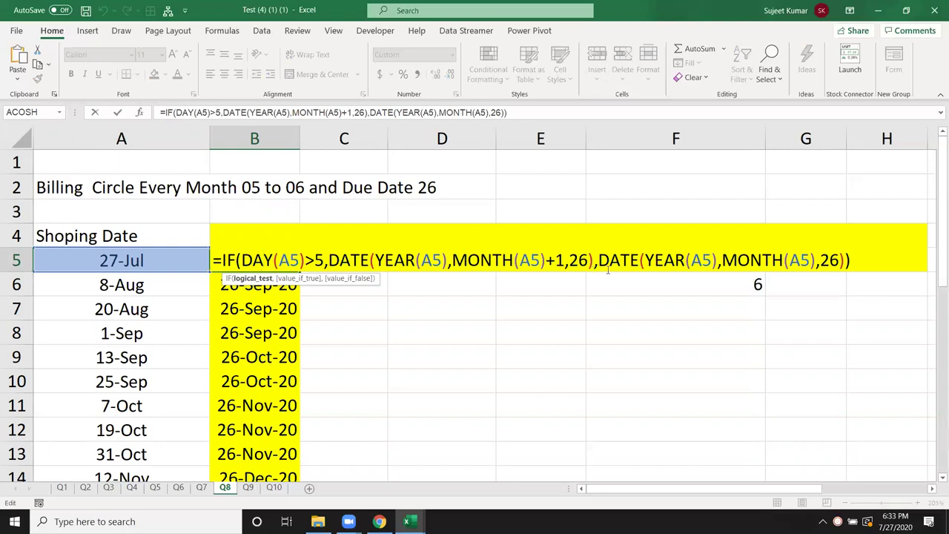
key("Escape")
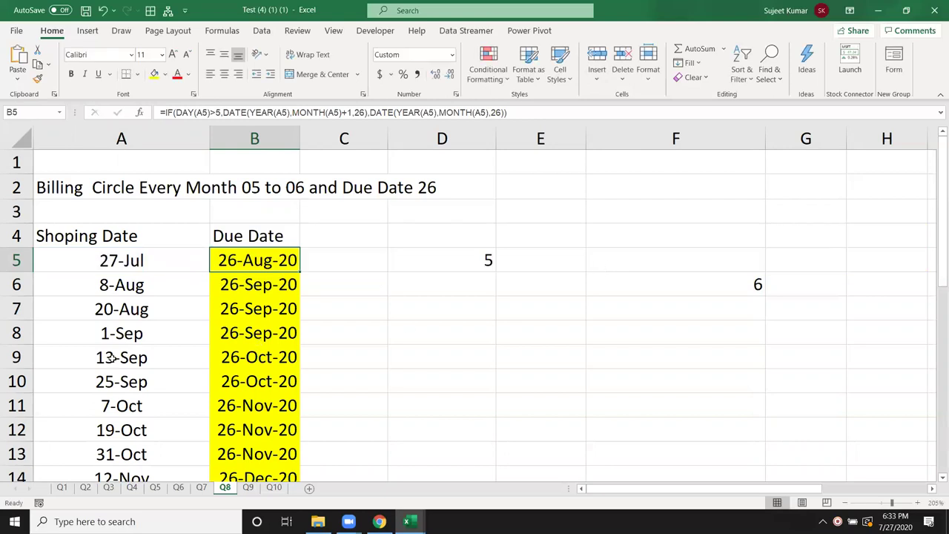
Go to the Q9 sheet, look over its date and add values, and clear the leftover formula from E9.
left_click(248, 488)
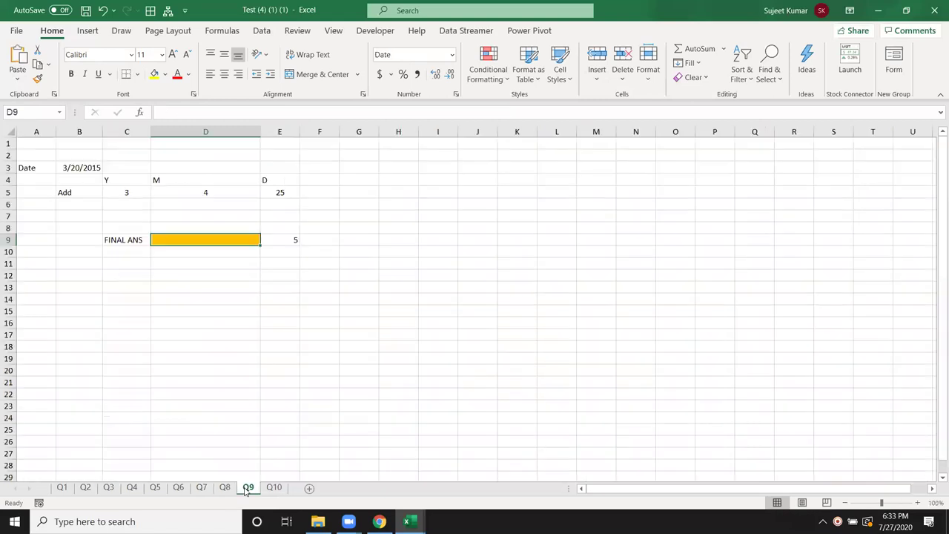
left_click(343, 286)
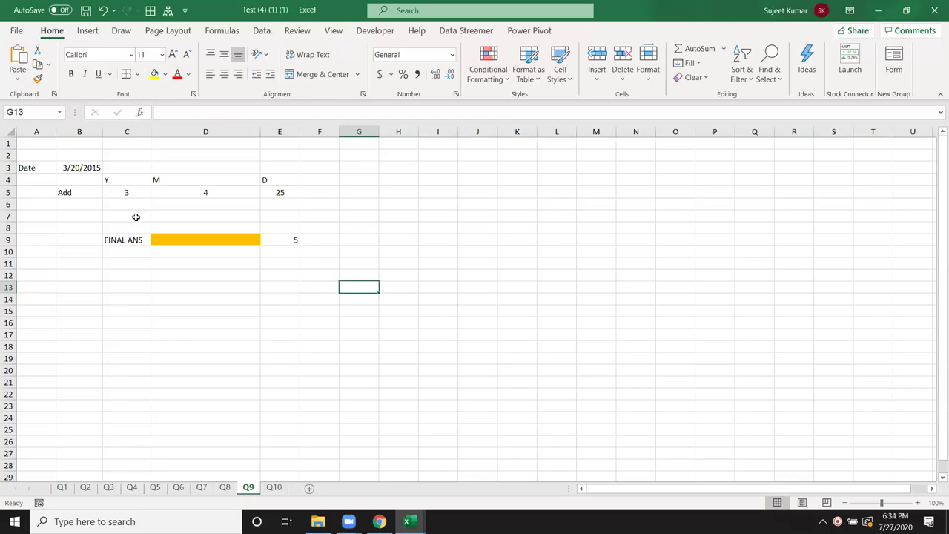
left_click(72, 169)
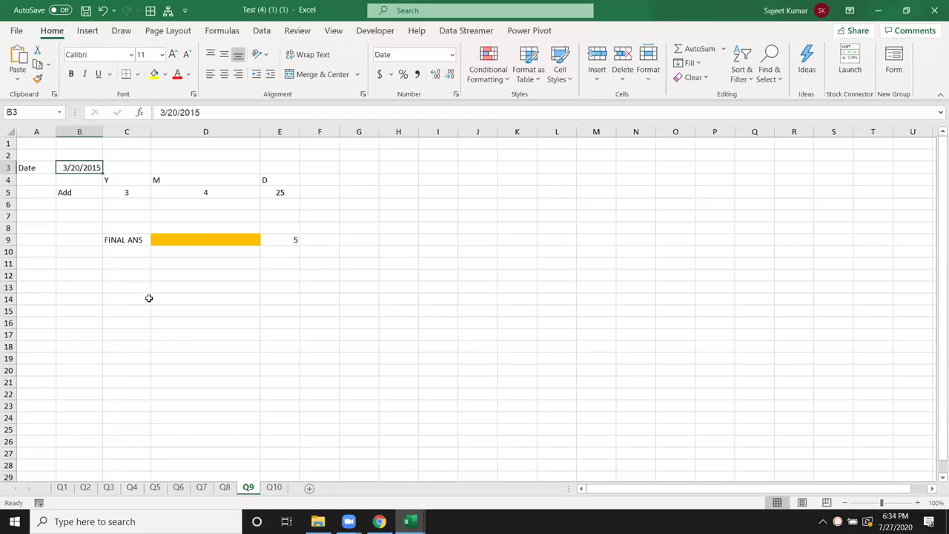
left_click(121, 195)
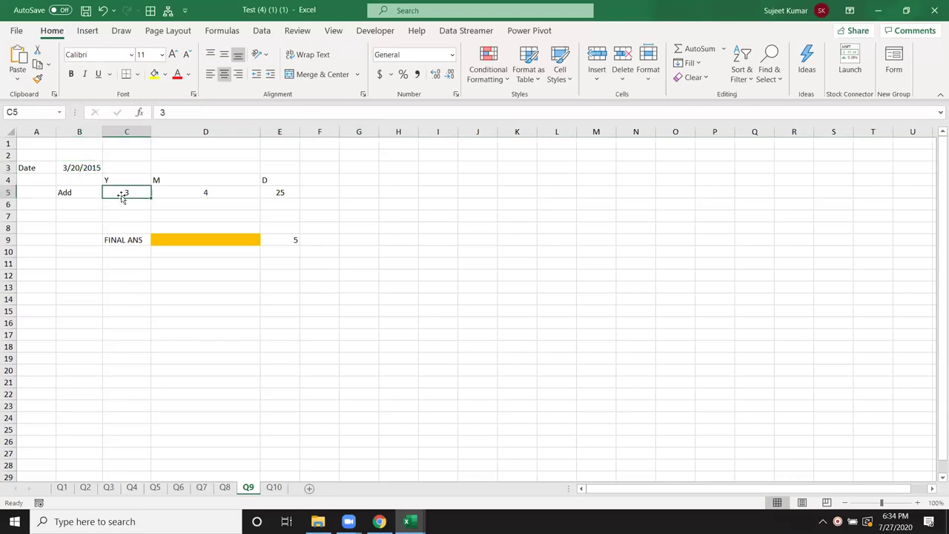
left_click(192, 193)
left_click(280, 191)
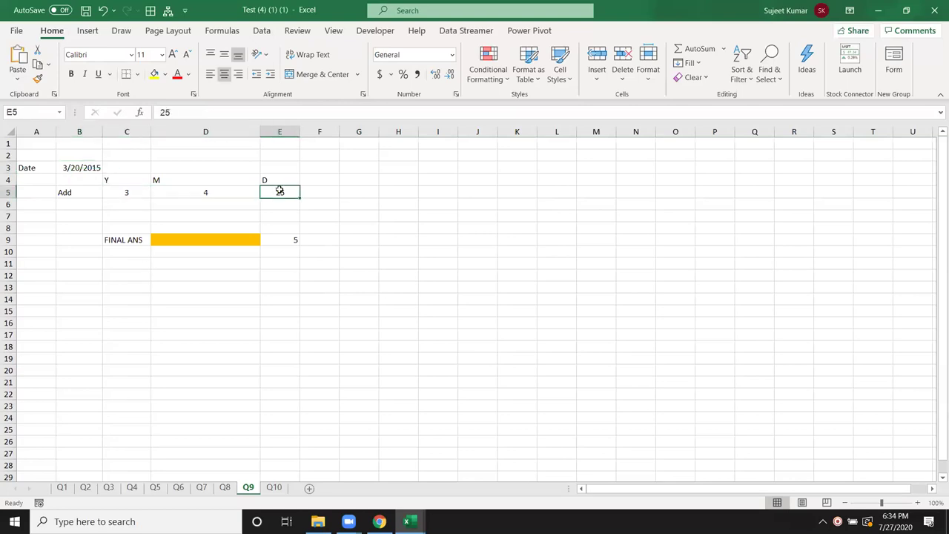
left_click(290, 240)
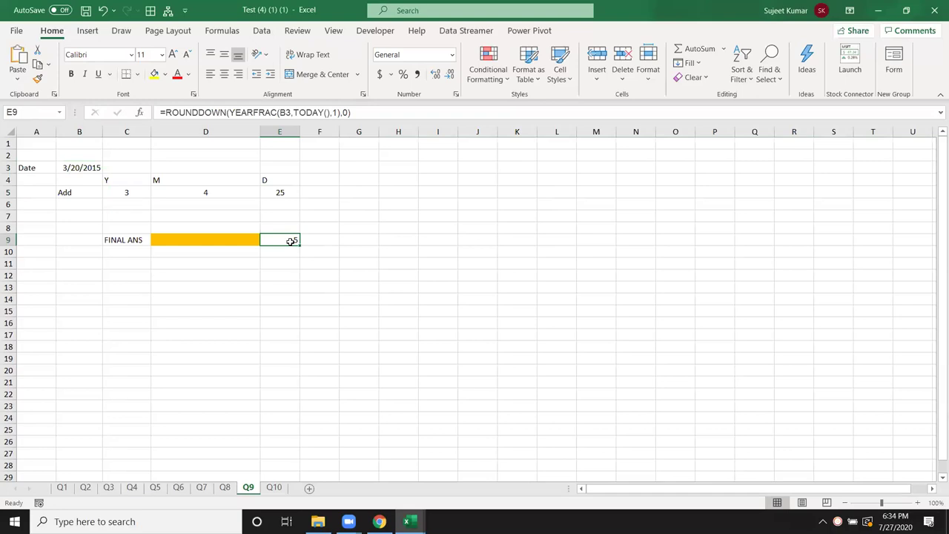
key("Delete")
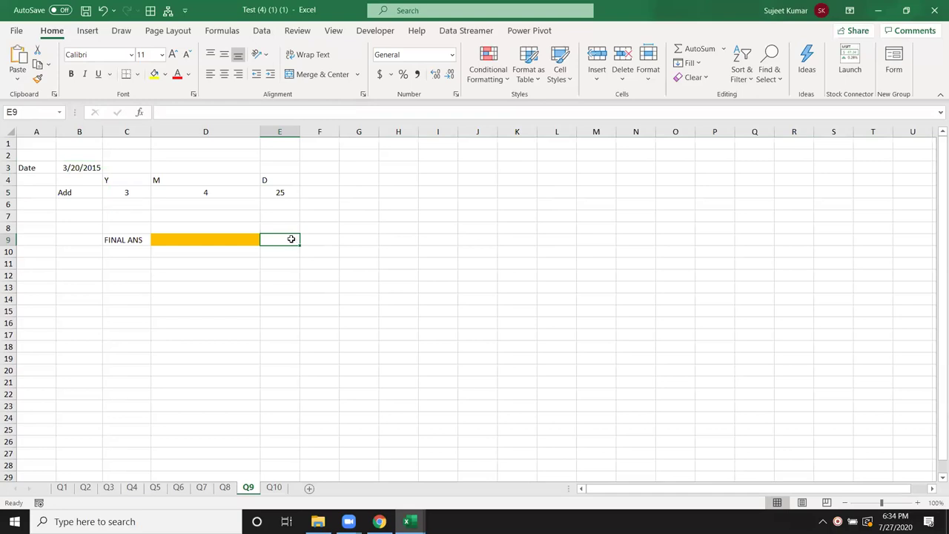
Start a DATE formula in the FINAL ANS cell D9 with YEAR(B3)+3 as the year argument.
left_click(252, 239)
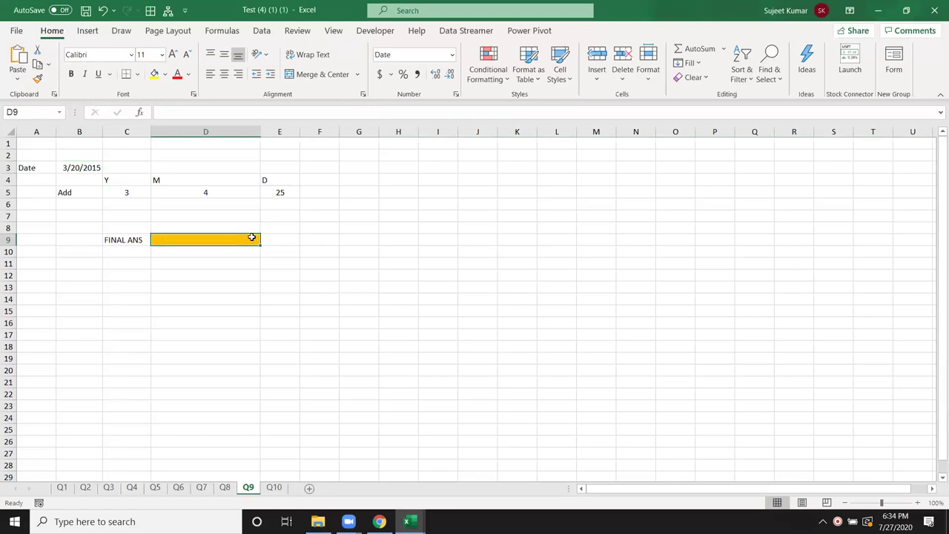
left_click(81, 167)
left_click_drag(125, 192, 269, 190)
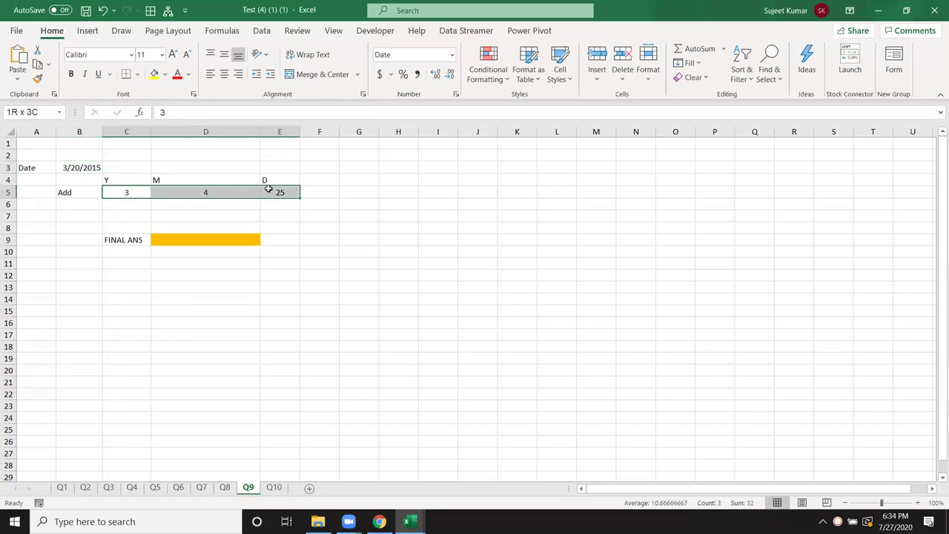
left_click(83, 169)
left_click_drag(115, 190, 277, 192)
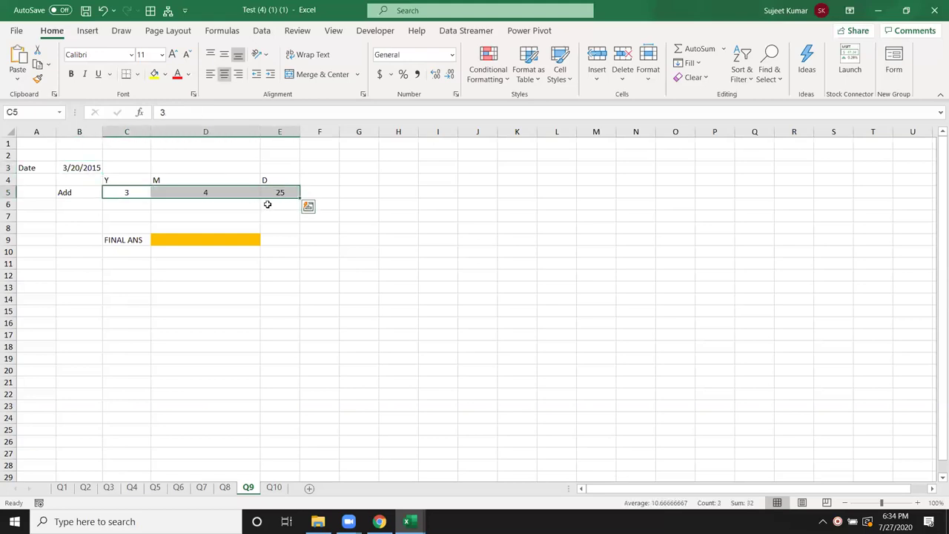
left_click(227, 236)
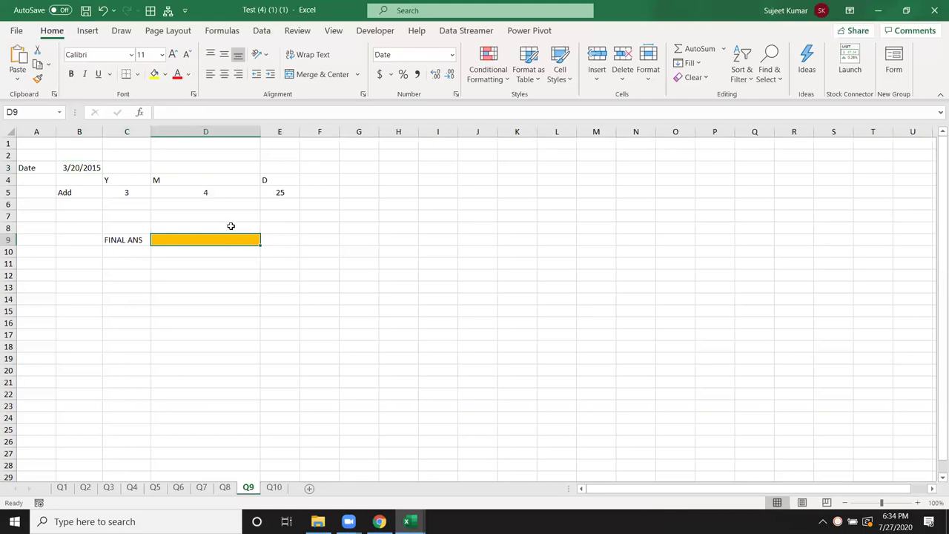
type("=DATE(")
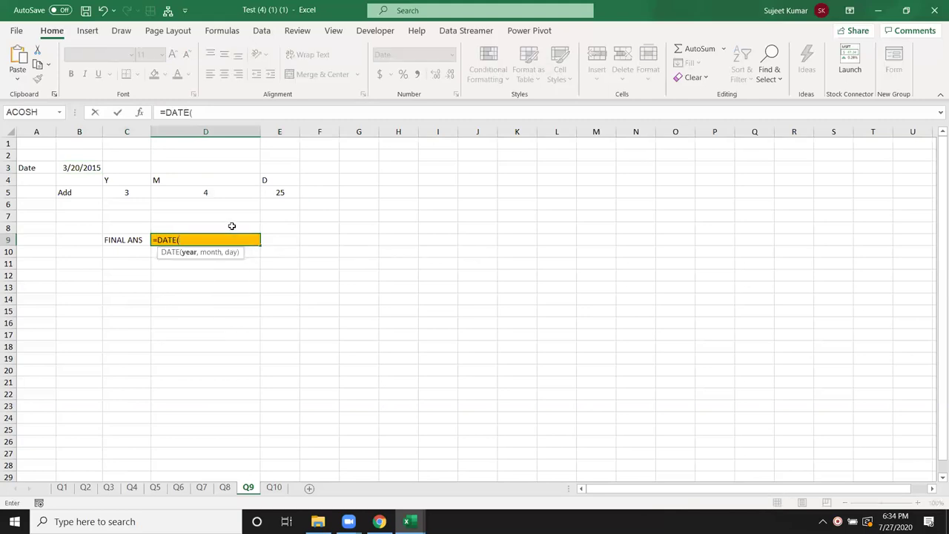
type("year(")
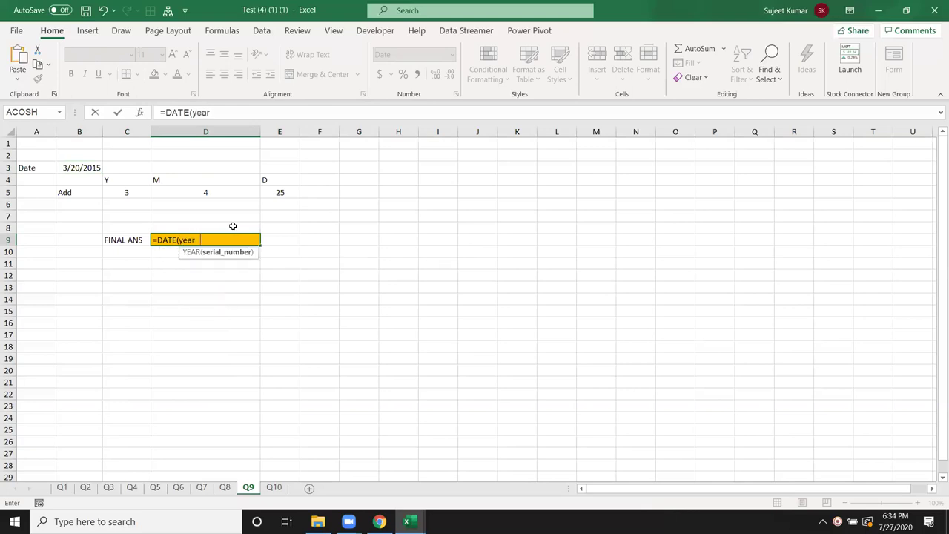
left_click(77, 168)
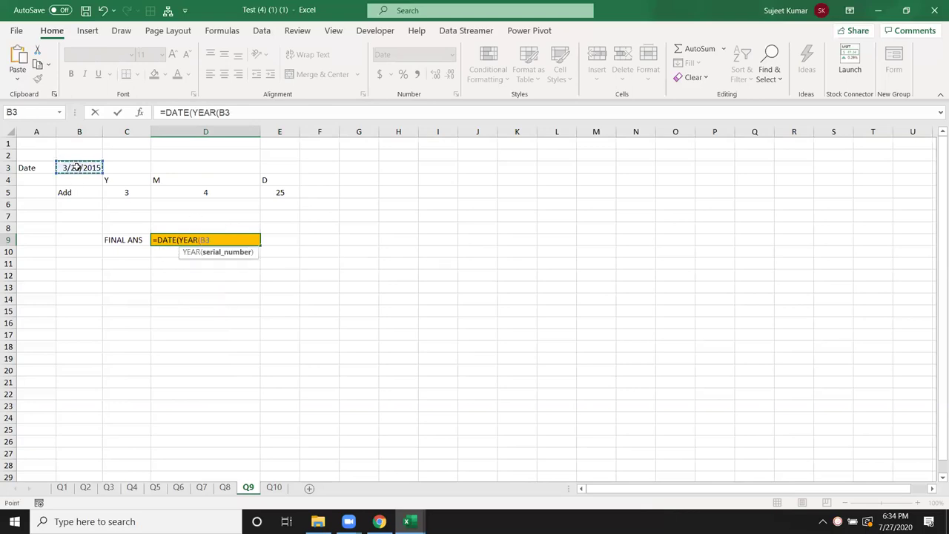
type(")+3")
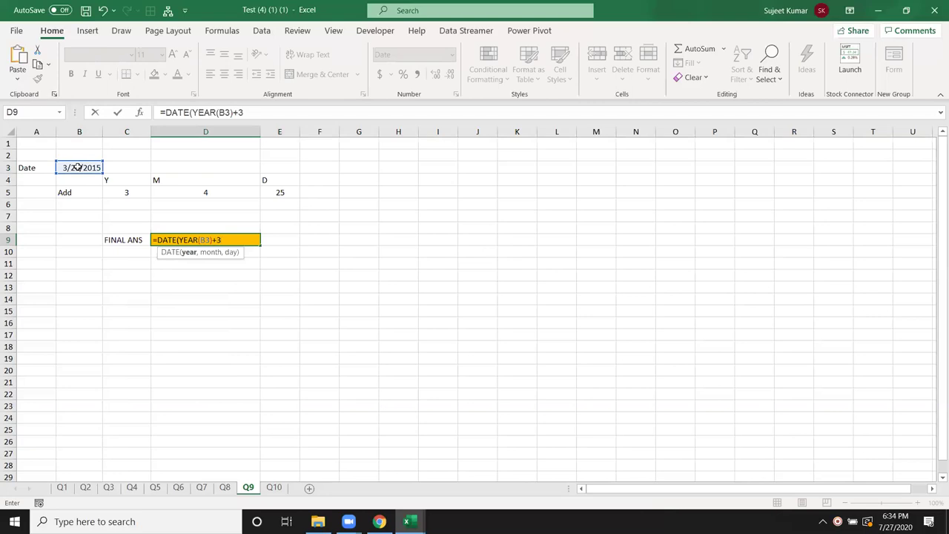
Complete the DATE formula in D9 with MONTH(B3)+4 as the month argument and DAY(B3)+25 as the day argument.
type(",mont")
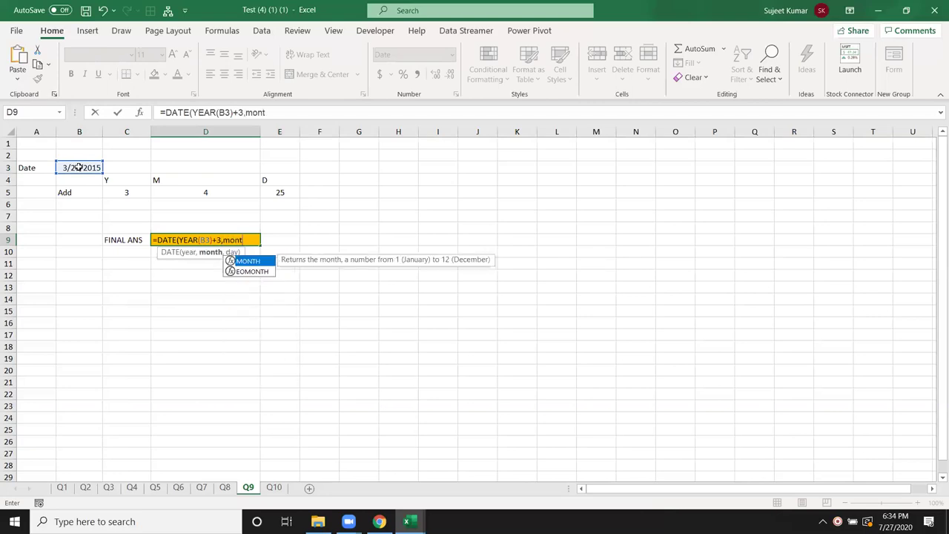
key("Tab")
left_click(78, 167)
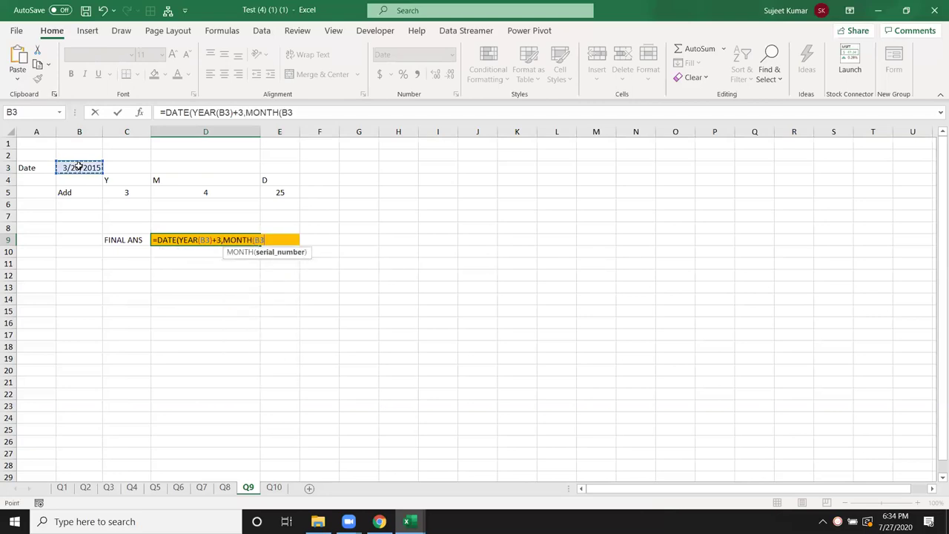
type(")+")
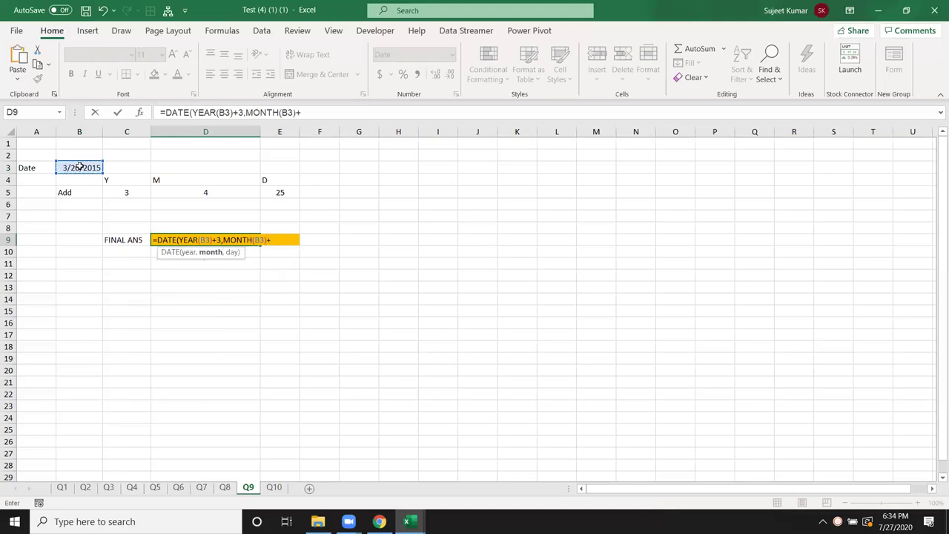
type("4,day")
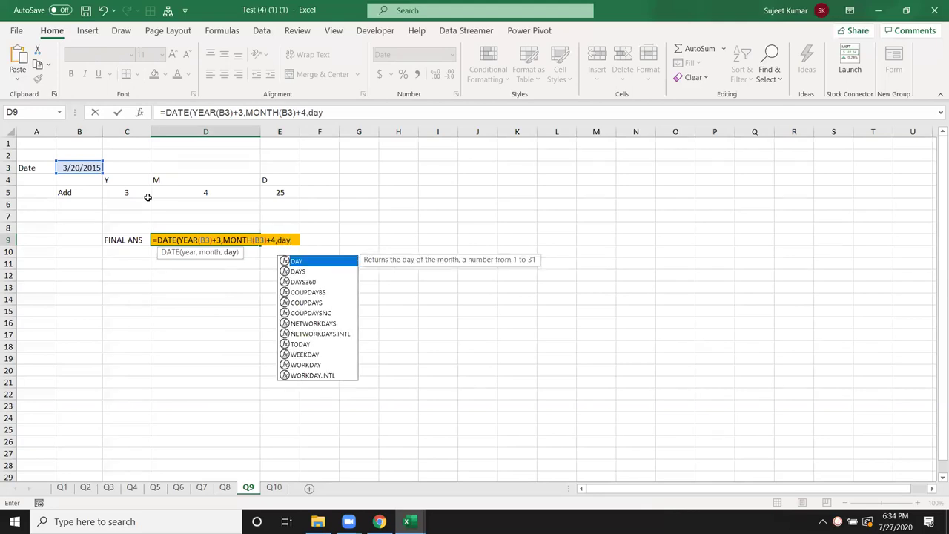
key("Tab")
left_click(65, 168)
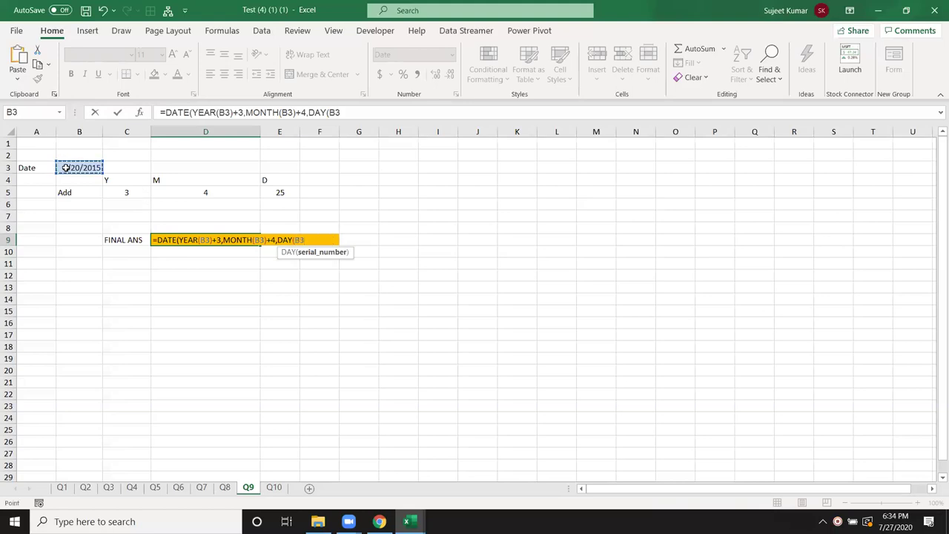
type(")+25)")
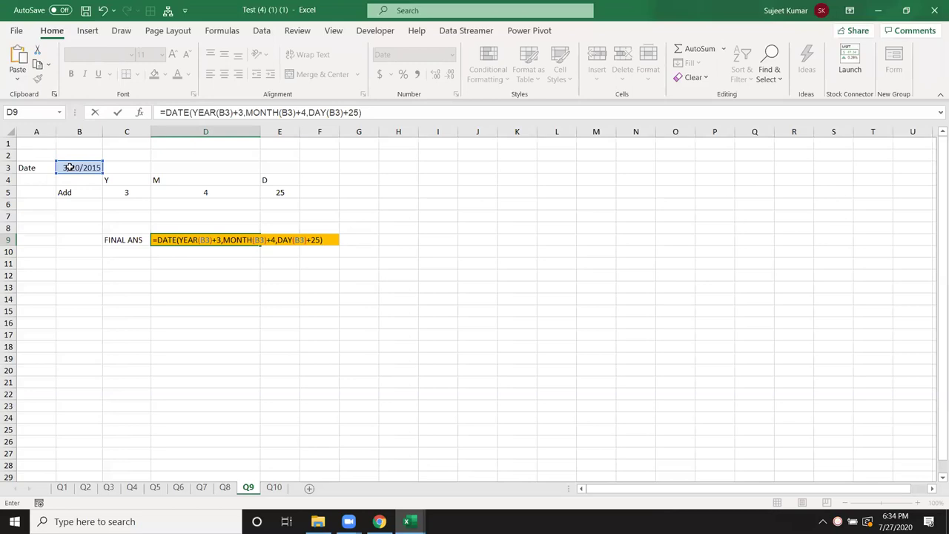
key("Return")
key("Up")
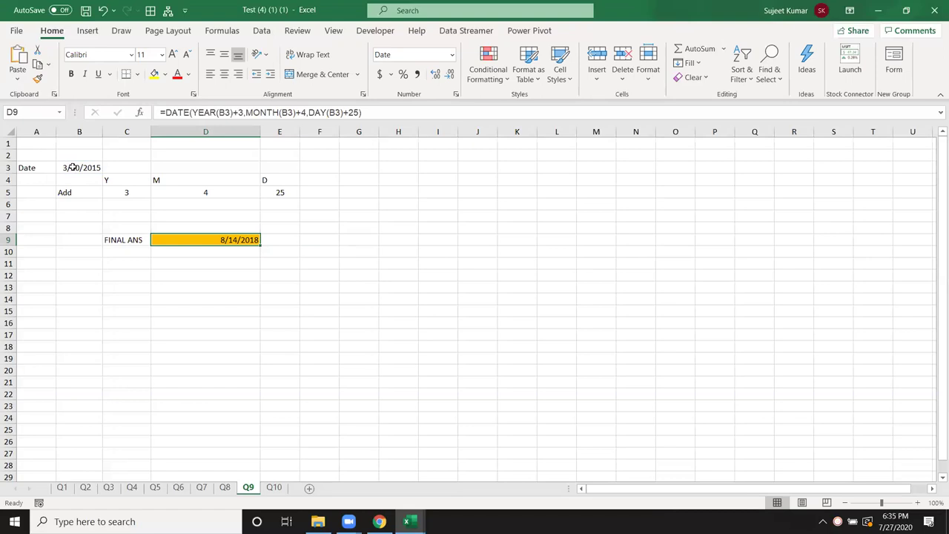
Review the FINAL ANS formula in D9 at a larger zoom, examining its year, month and day arguments.
key("F2")
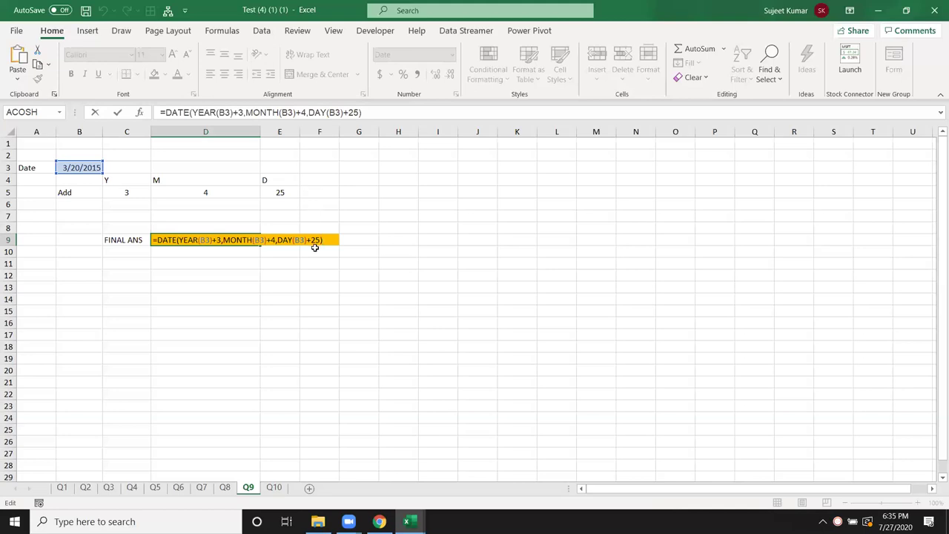
key("ctrl+Return")
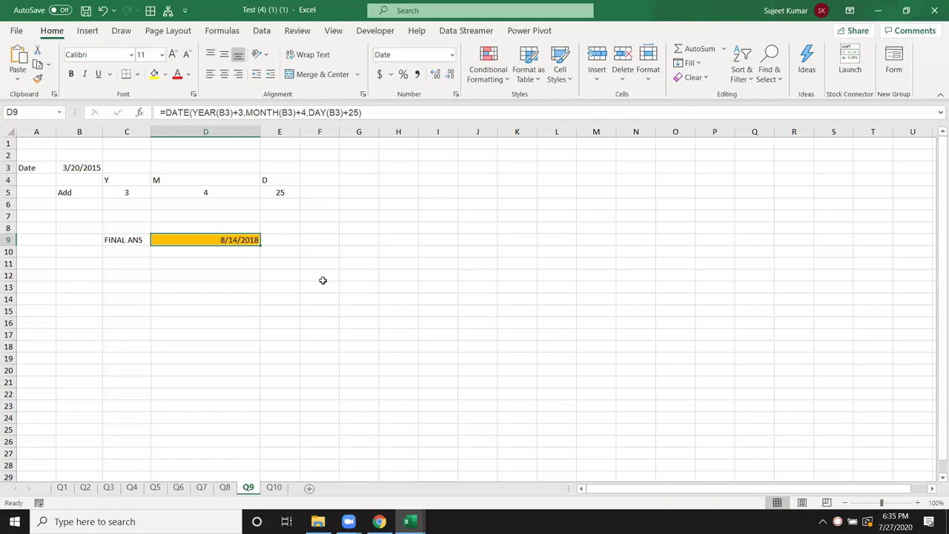
scroll(325, 280, "up", 4, "ctrl")
scroll(349, 287, "up", 4, "ctrl")
double_click(428, 265)
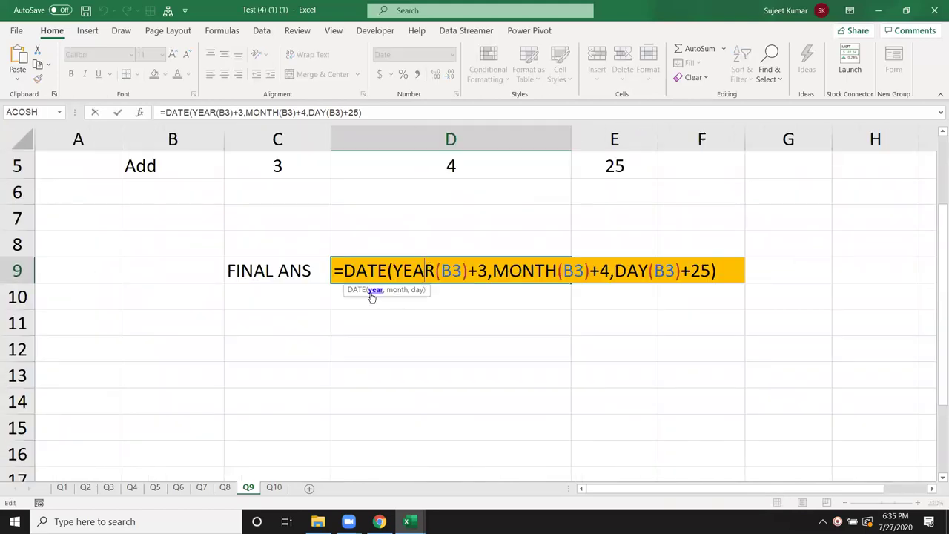
key("ctrl+Return")
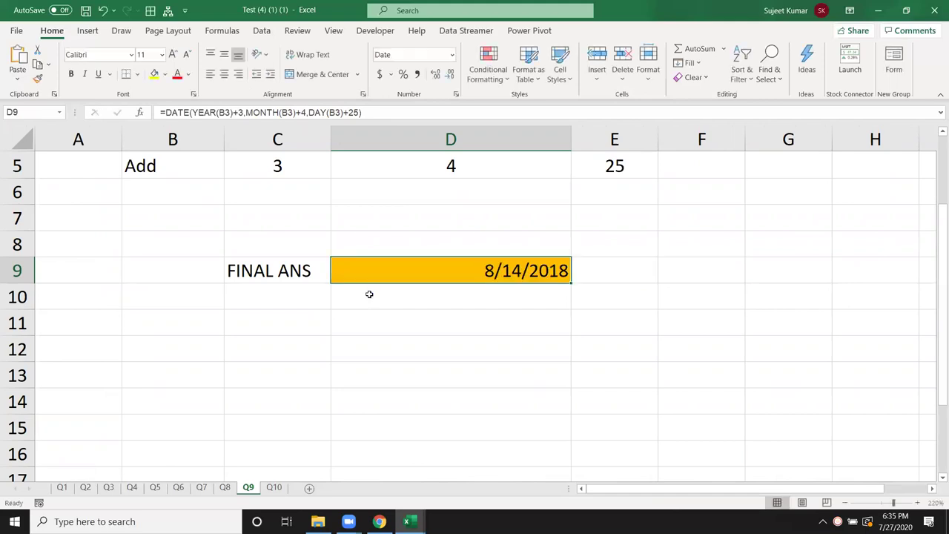
scroll(369, 296, "down", 8, "ctrl")
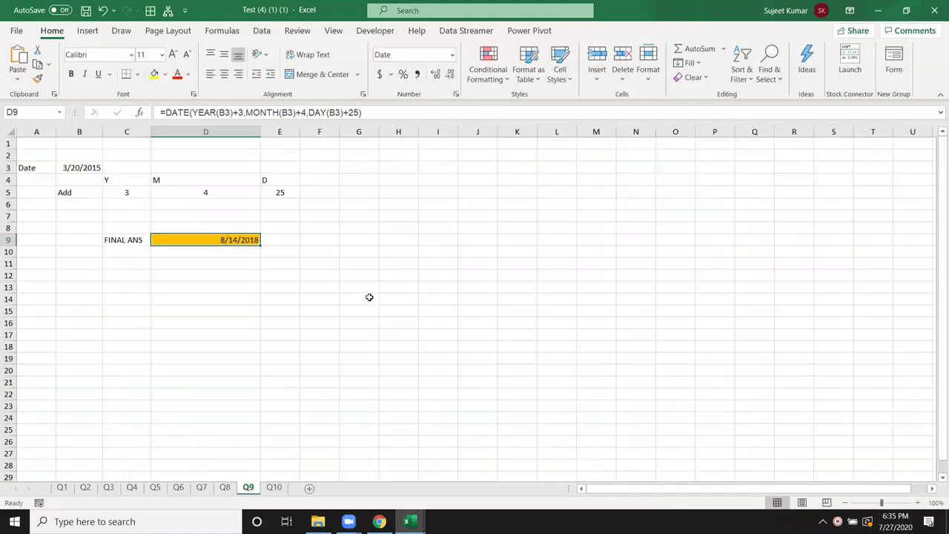
left_click(382, 254)
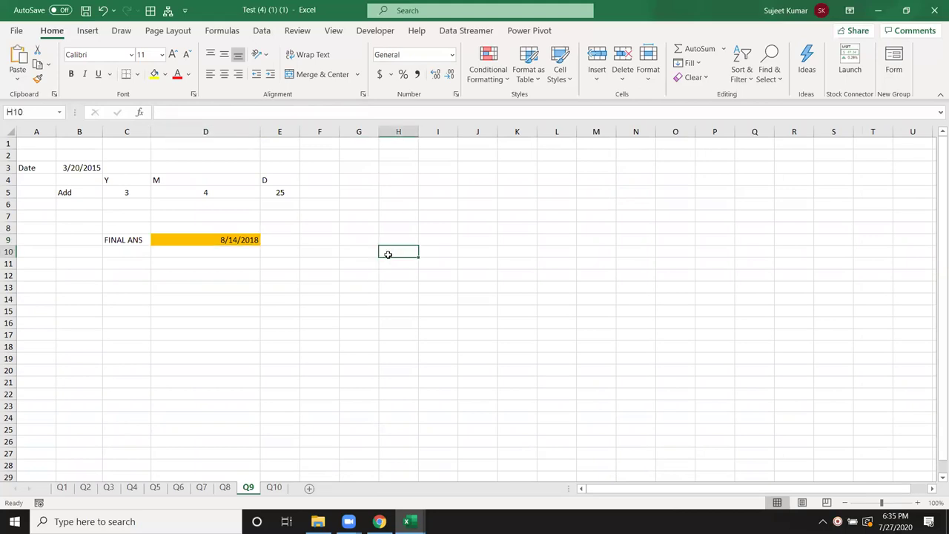
On the Q10 sheet, set the first row's Report Date to 7/27, Out Date to 7/28 and Out Time to 2:00.
left_click(274, 487)
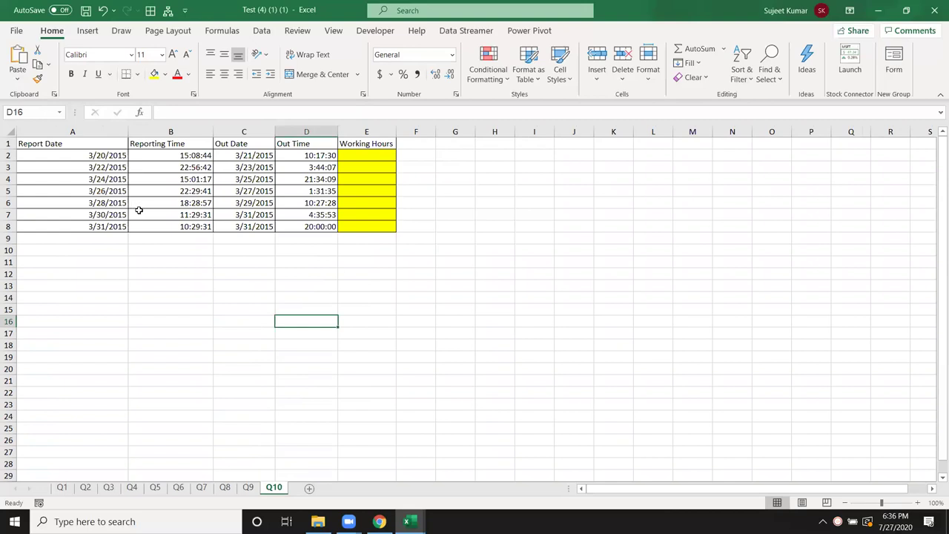
left_click_drag(346, 159, 370, 223)
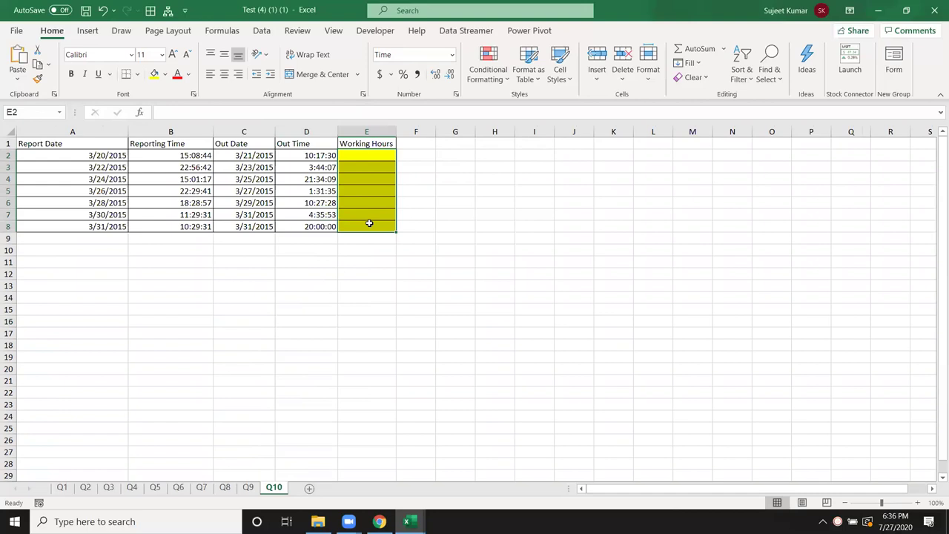
left_click(89, 156)
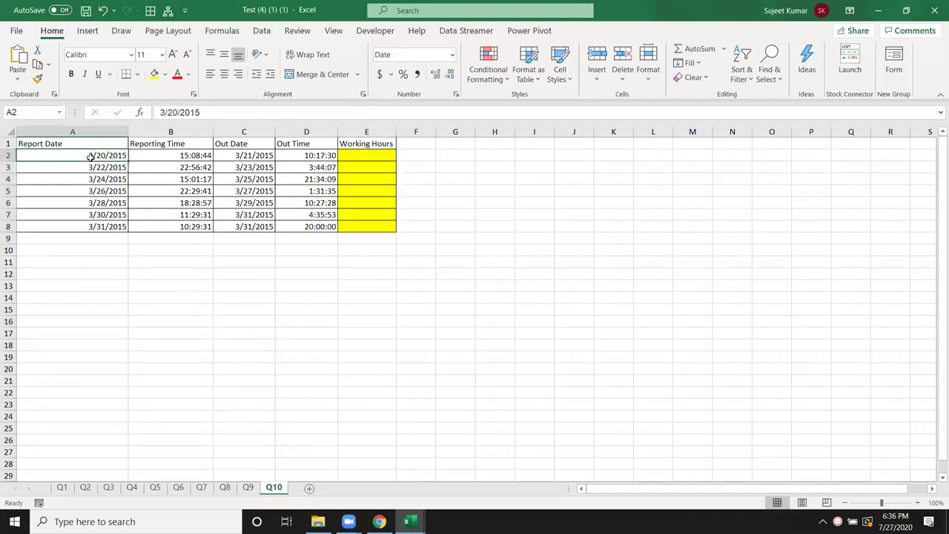
type("7/27")
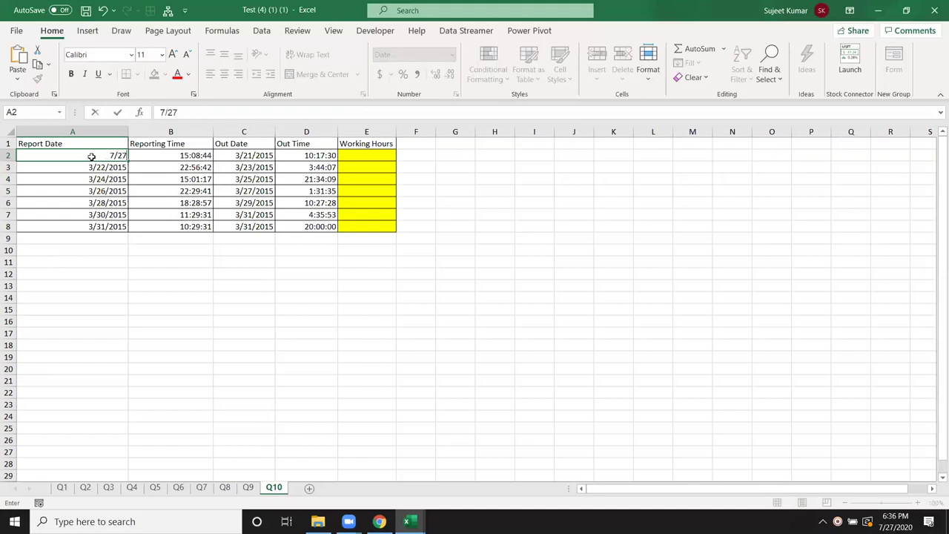
key("Tab")
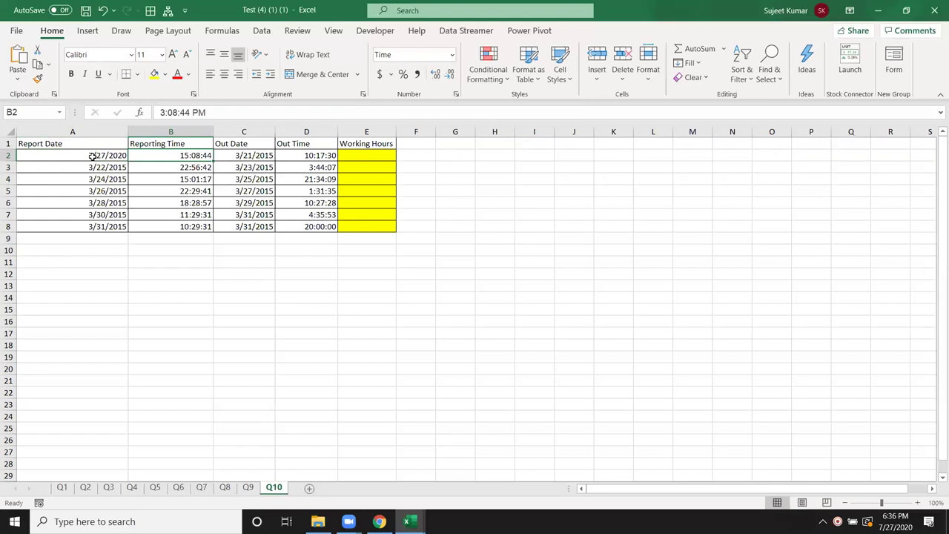
key("Tab")
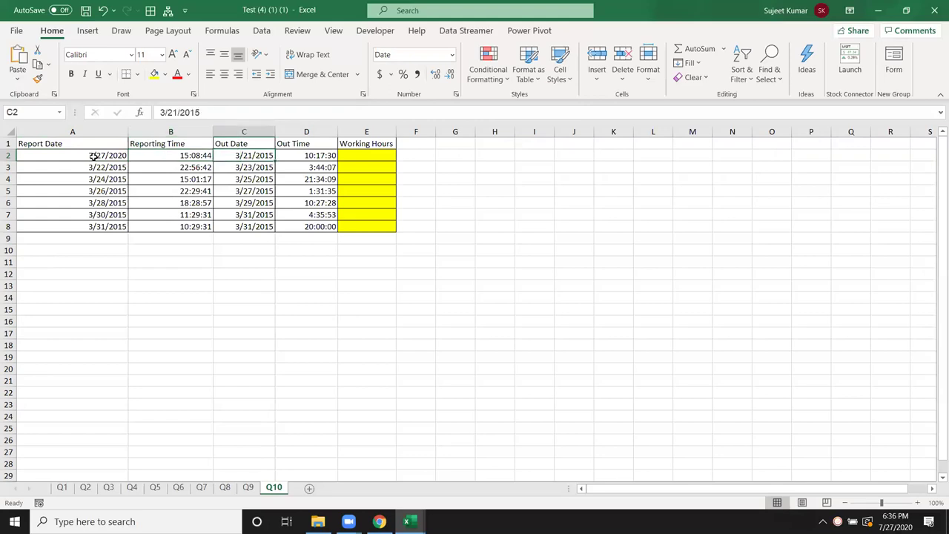
type("7/28")
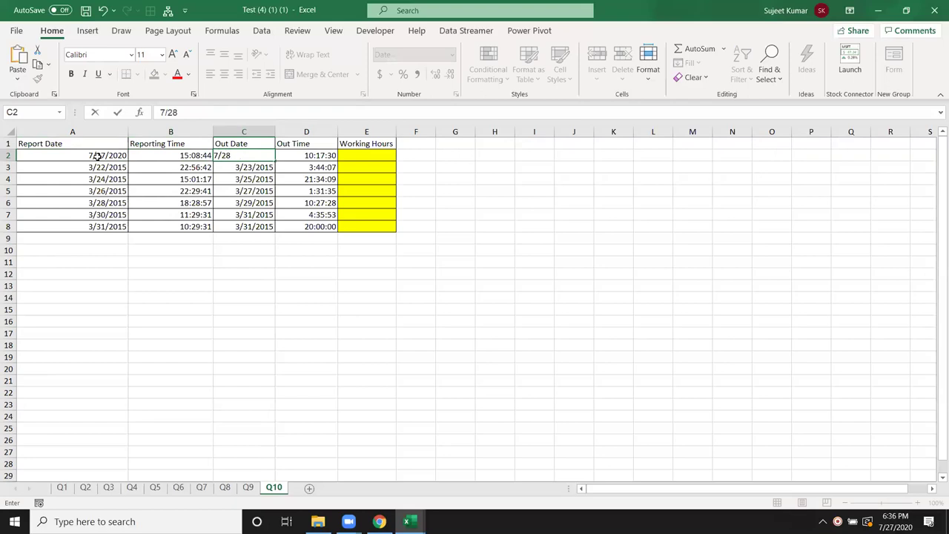
key("Tab")
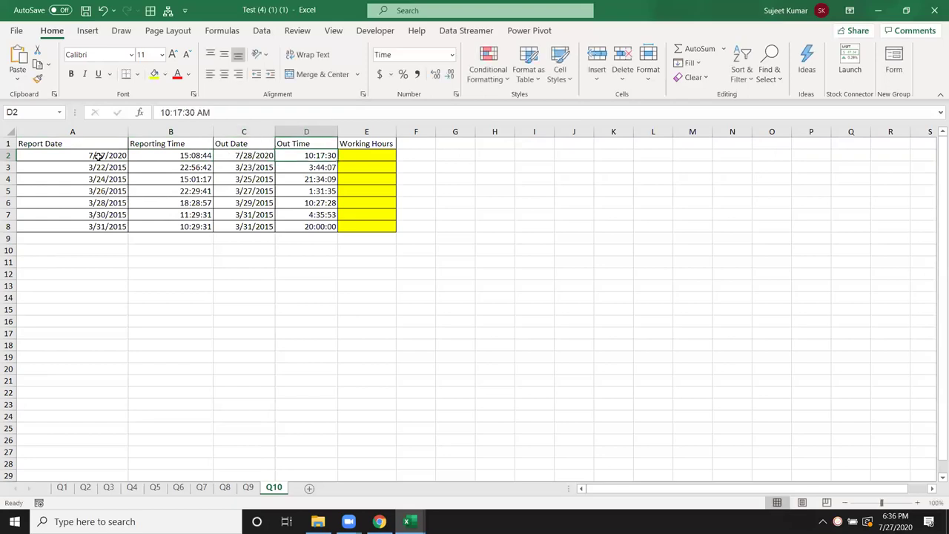
type("2:00")
key("Return")
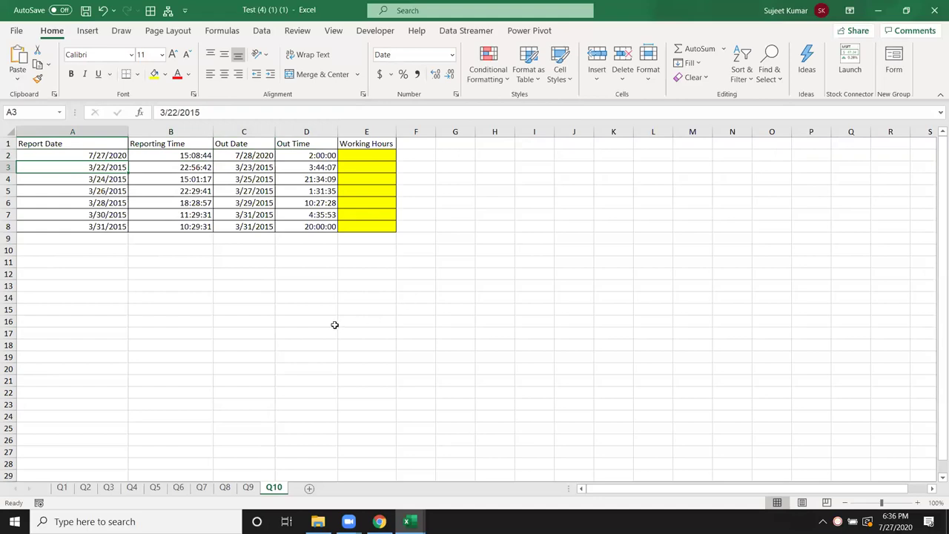
Enter sample times below the table: 10:30 in C17 and 9:00 in D17.
left_click(256, 332)
type("10:")
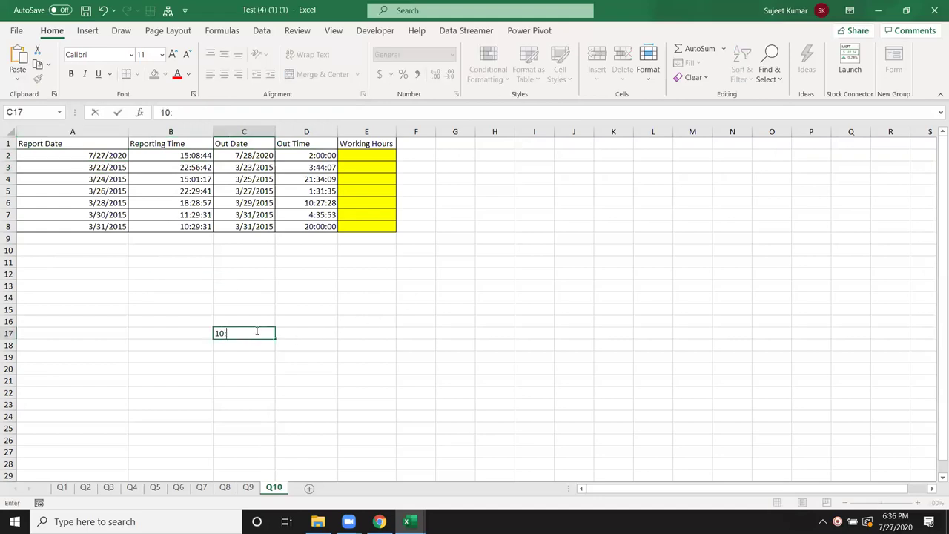
type("30")
key("Tab")
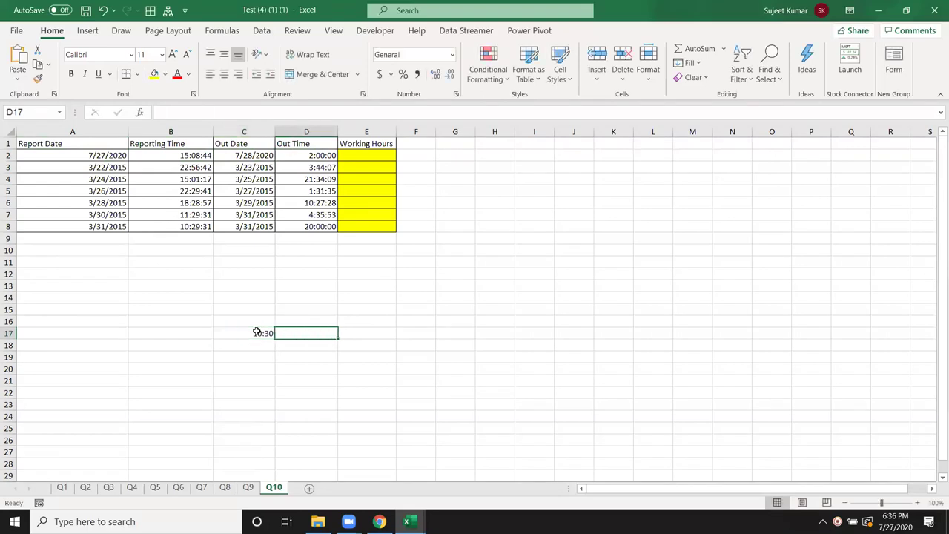
type("9:00")
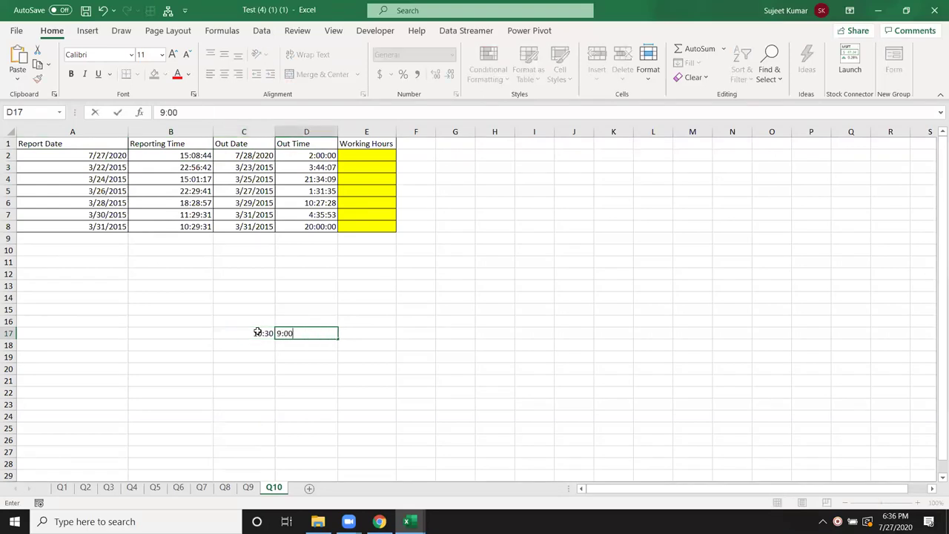
key("Return")
Change the sample end time in D17 to 9:00:00 pm.
left_click(347, 333)
left_click(319, 332)
left_click(243, 107)
key("BackSpace")
key("BackSpace")
type("pm")
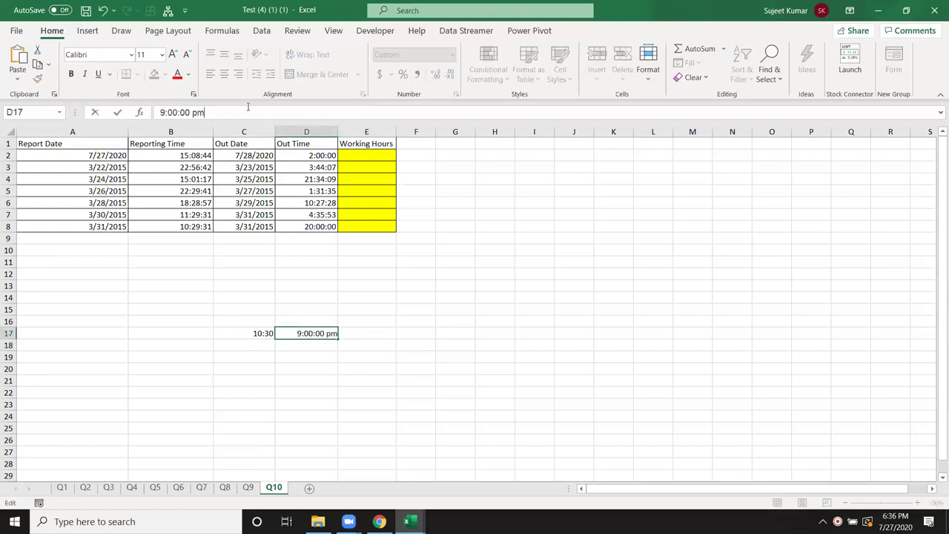
key("Return")
Calculate the sample working time in E17 with the formula =D17-C17.
key("Up")
key("Right")
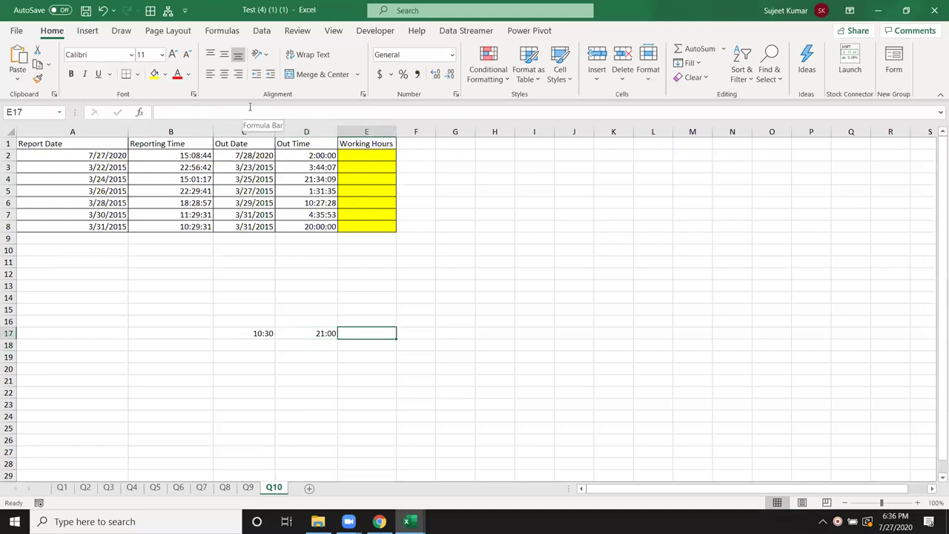
type("=")
key("Left")
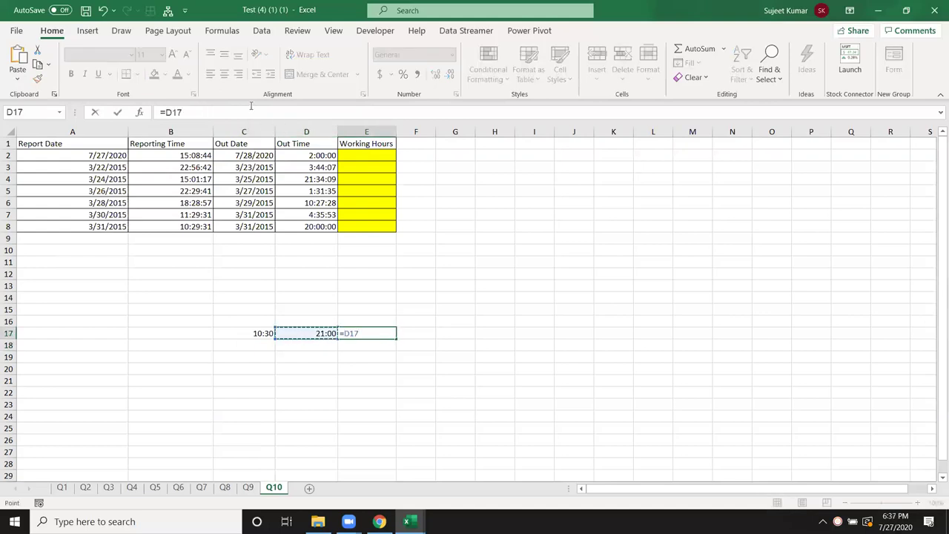
type("-")
key("Left")
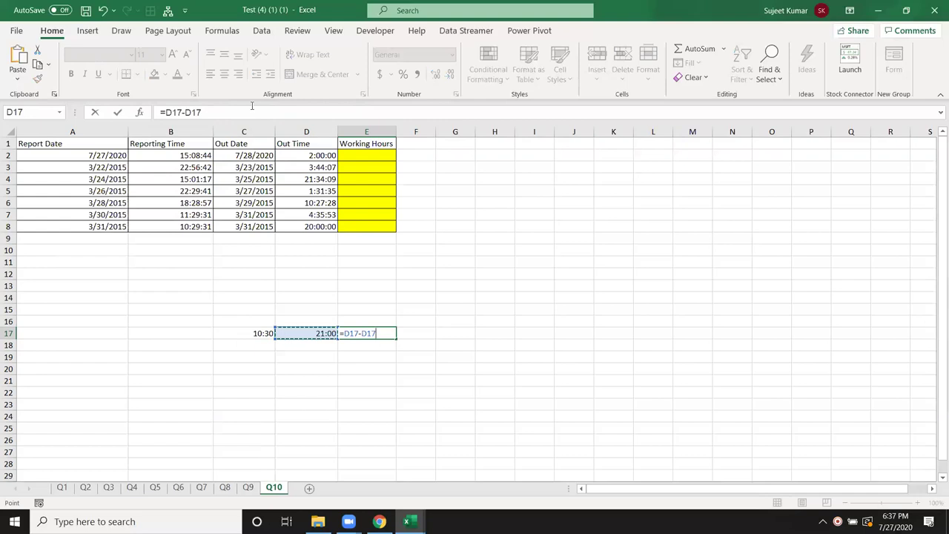
key("Left")
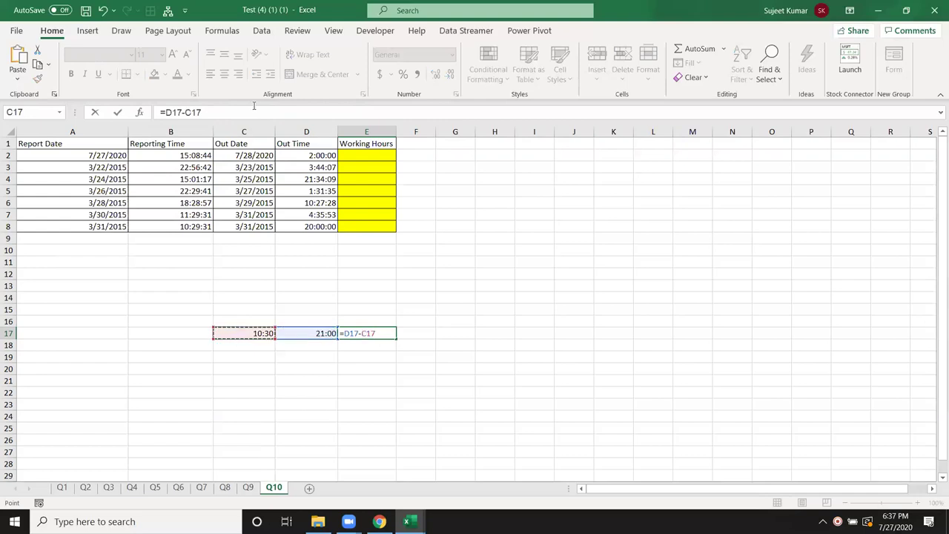
key("ctrl+Return")
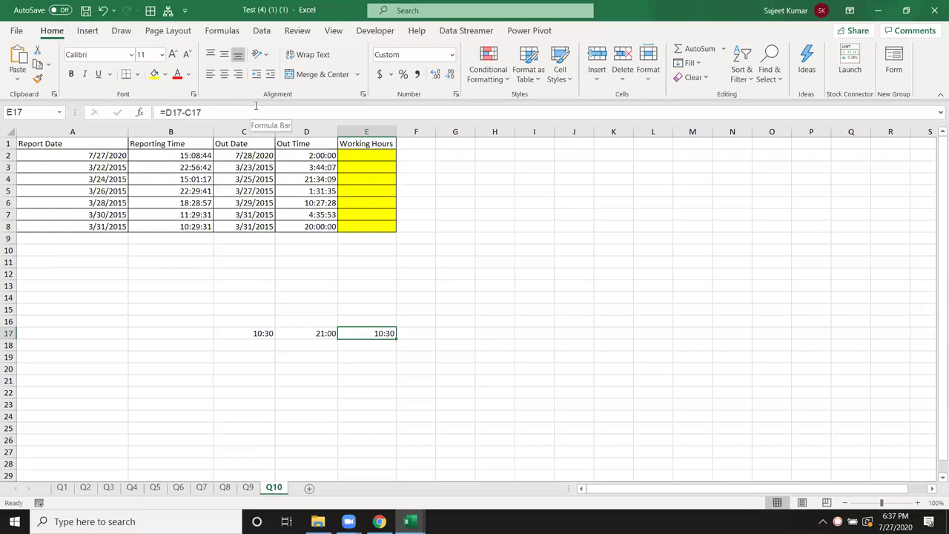
Set the sample start time in C17 to 14:00.
key("Left")
key("Left")
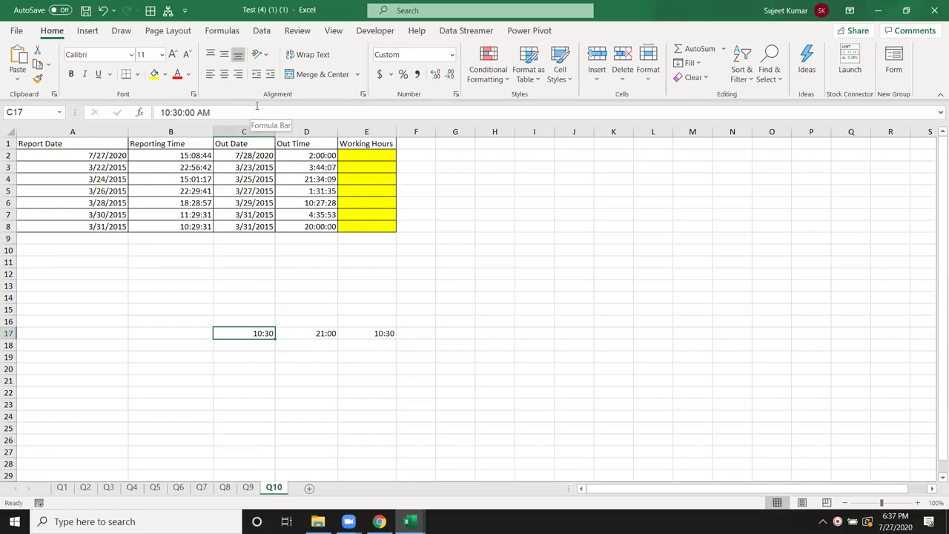
type("14:00")
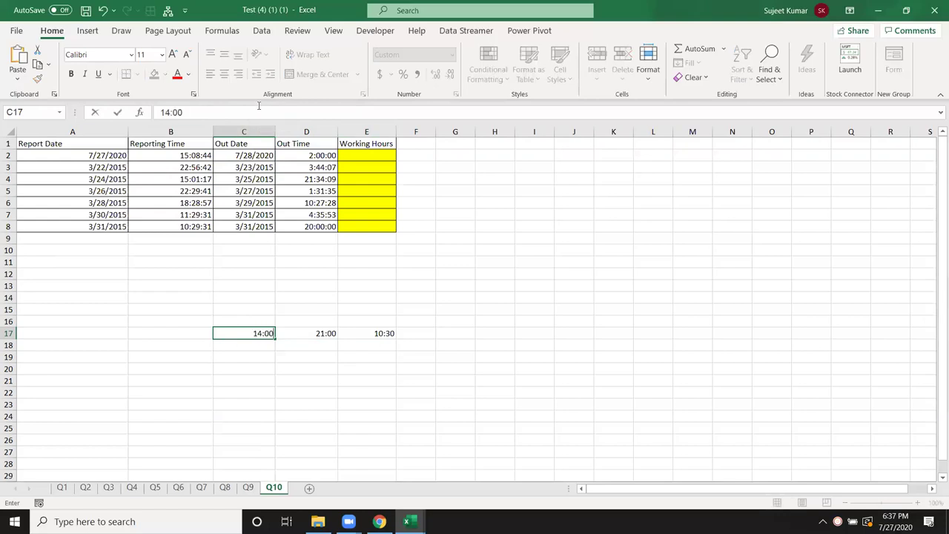
key("ctrl+Return")
Set the sample end time in D17 to 3:00 and check the time difference in E17.
key("Right")
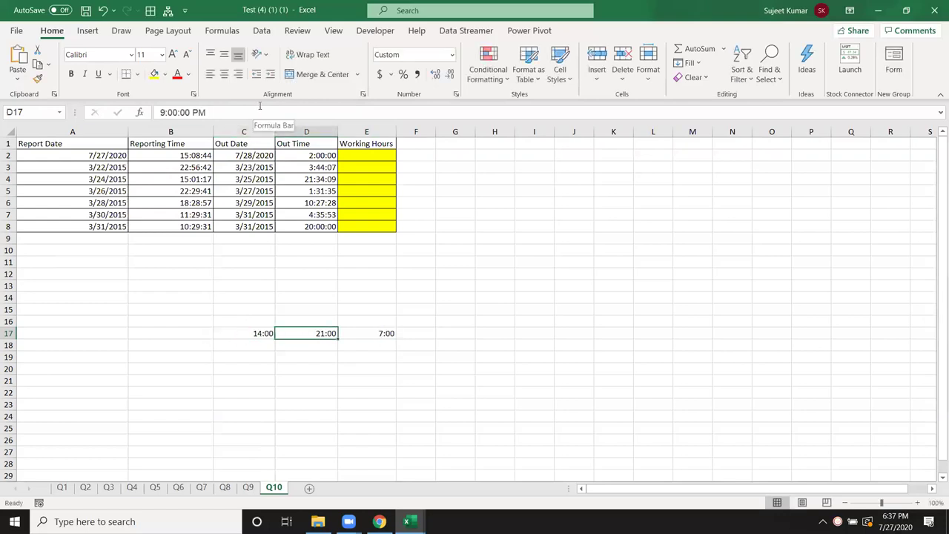
type("3:00")
key("Return")
key("Up")
key("Right")
key("Left")
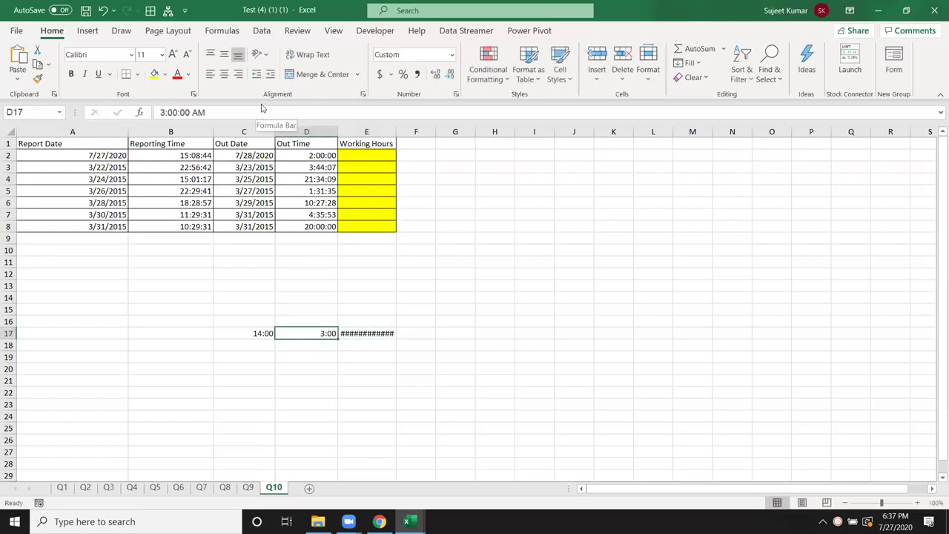
Clear the sample start time, end time and difference from C17:E17.
key("Left")
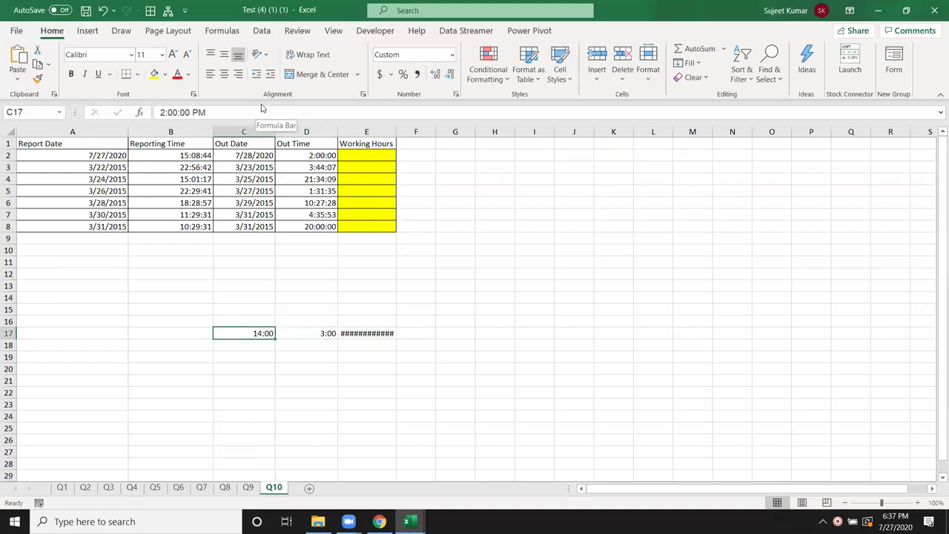
key("Right")
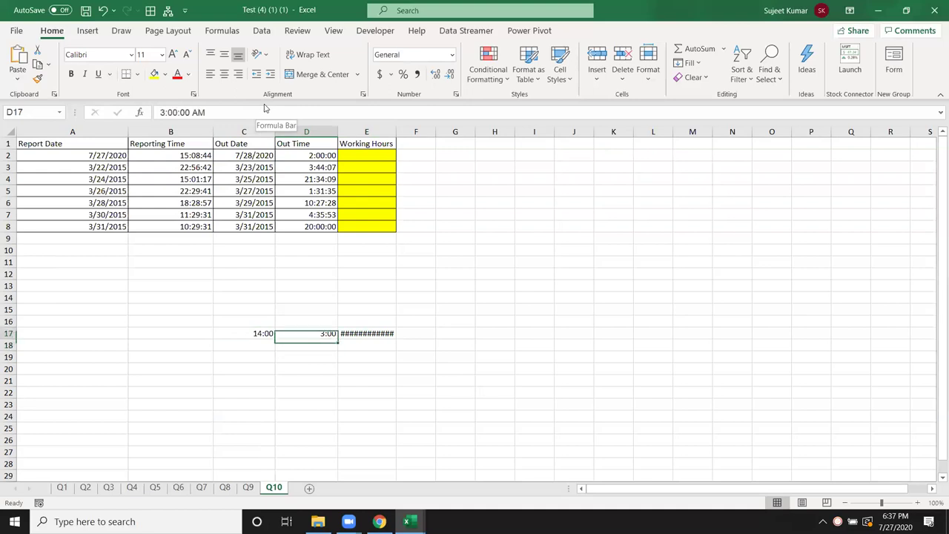
key("Left")
key("shift+Right")
key("shift+Right")
key("Delete")
key("Left")
key("Right")
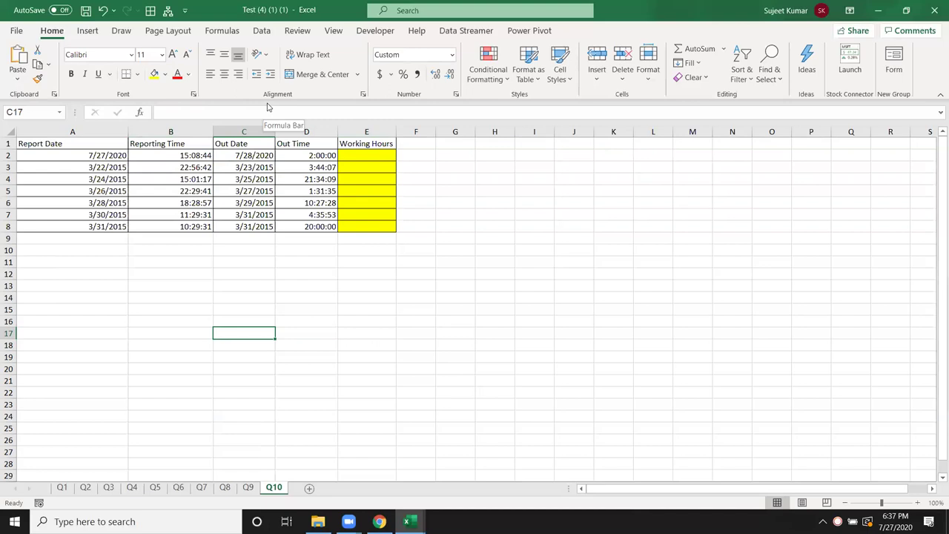
Enter the sample start date and time 7/27 14:00 in C17.
type("7/27")
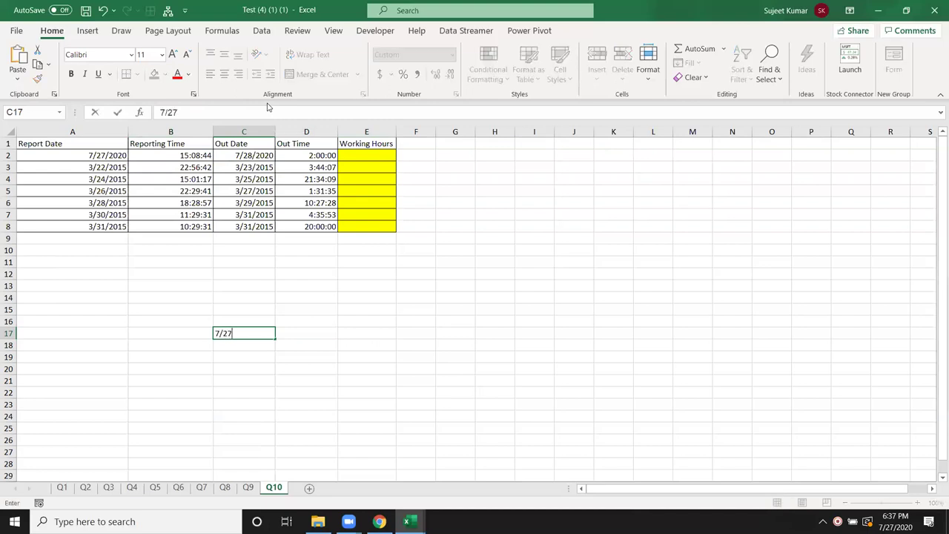
type(" 14:00")
key("Return")
key("Up")
key("Right")
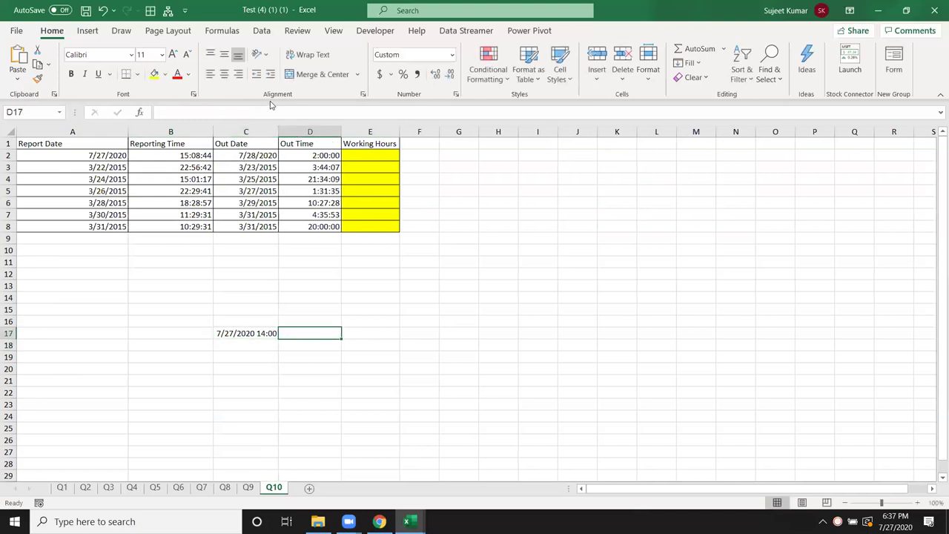
Enter the sample end date and time 7/28/2020 3:00 in D17.
type("7/28")
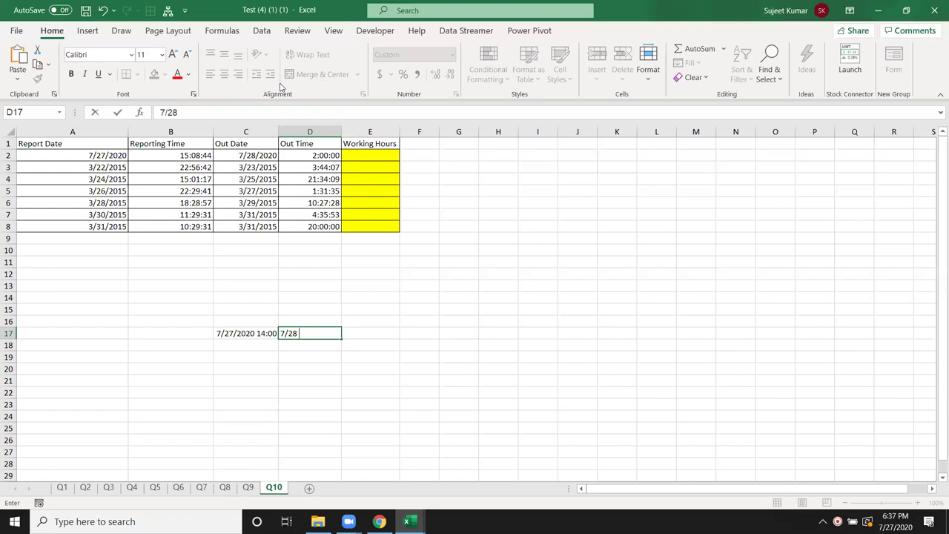
type("/2020 3:00")
key("Return")
key("Up")
key("Right")
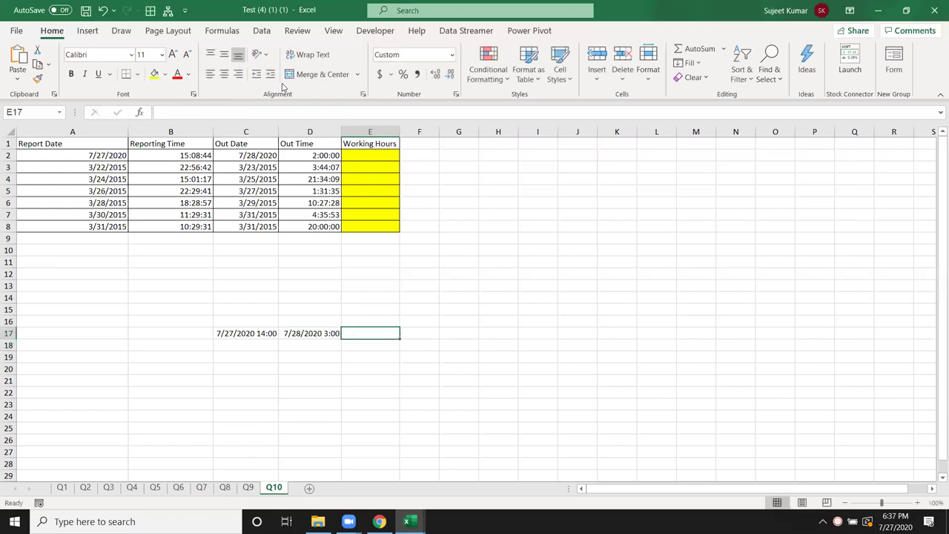
Calculate the sample working time in E17 by subtracting the start from the end with =D17-C17.
type("=")
key("Left")
type("-")
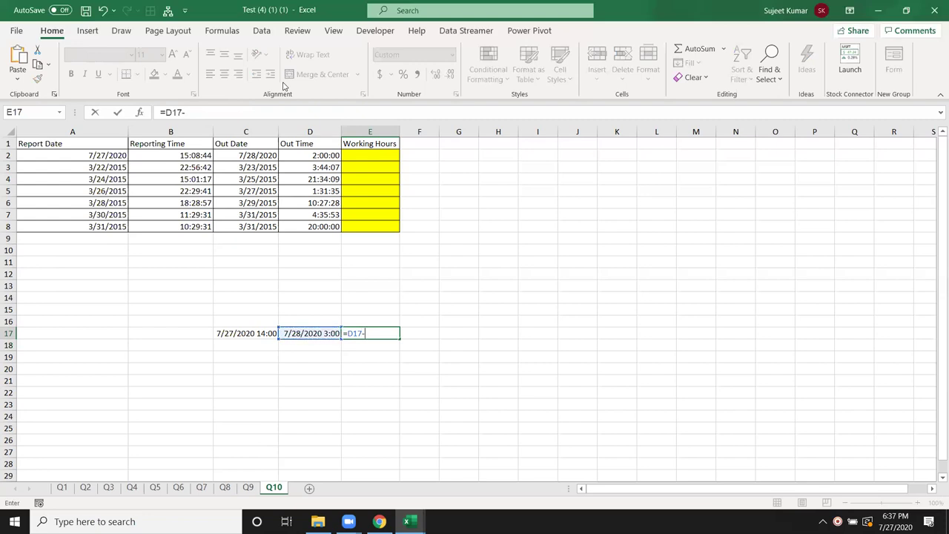
key("Left")
key("Left")
key("Return")
key("Up")
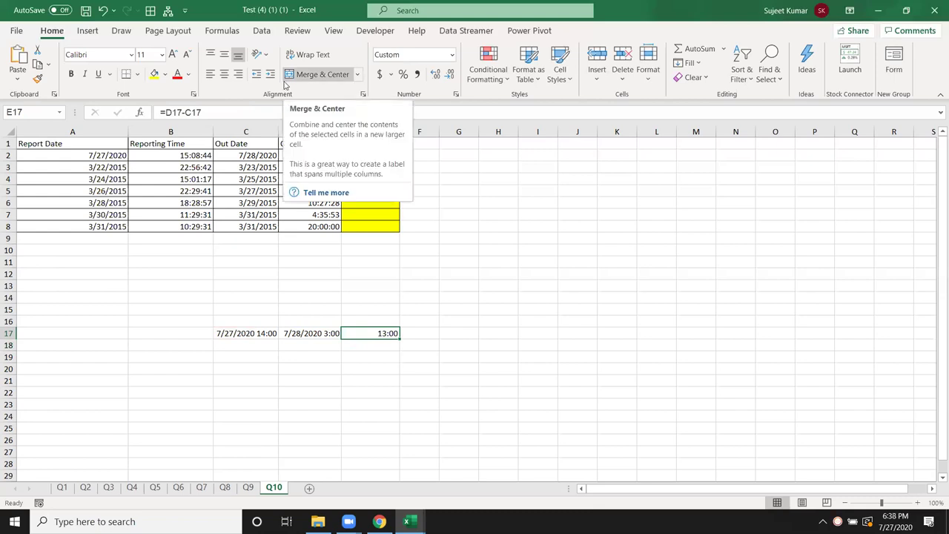
Calculate the first shift's working hours in E2 with the formula =(C2+D2)-(A2+B2).
left_click_drag(164, 156, 124, 155)
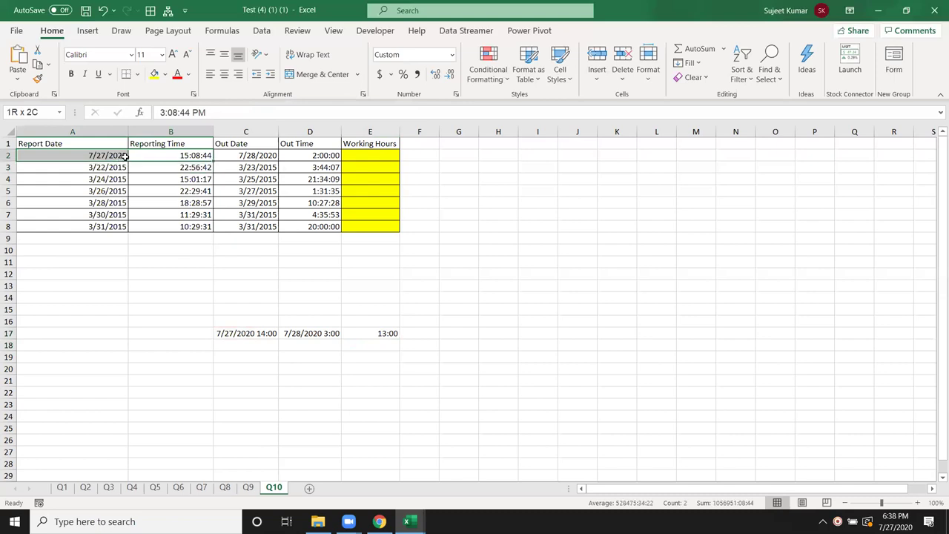
left_click(388, 152)
type("=")
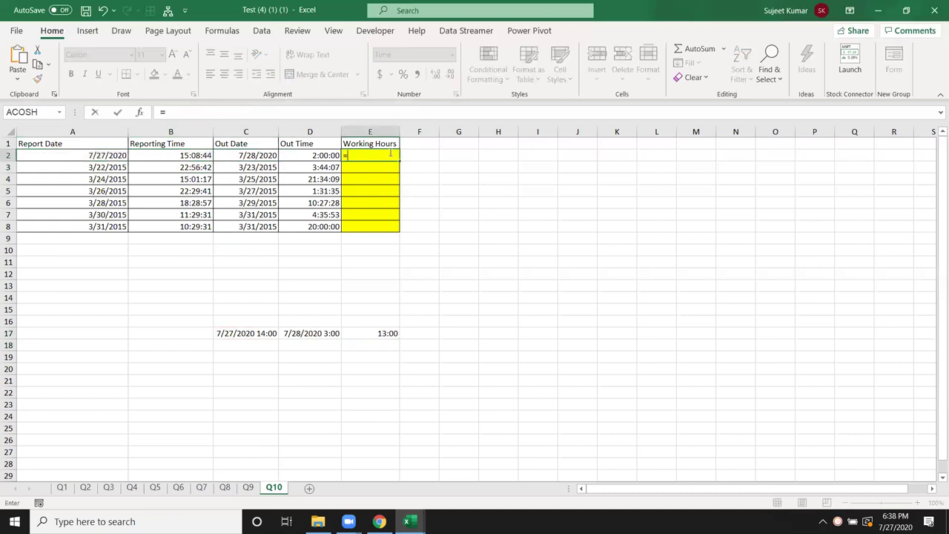
type("*")
key("BackSpace")
type("(")
key("Left")
key("Left")
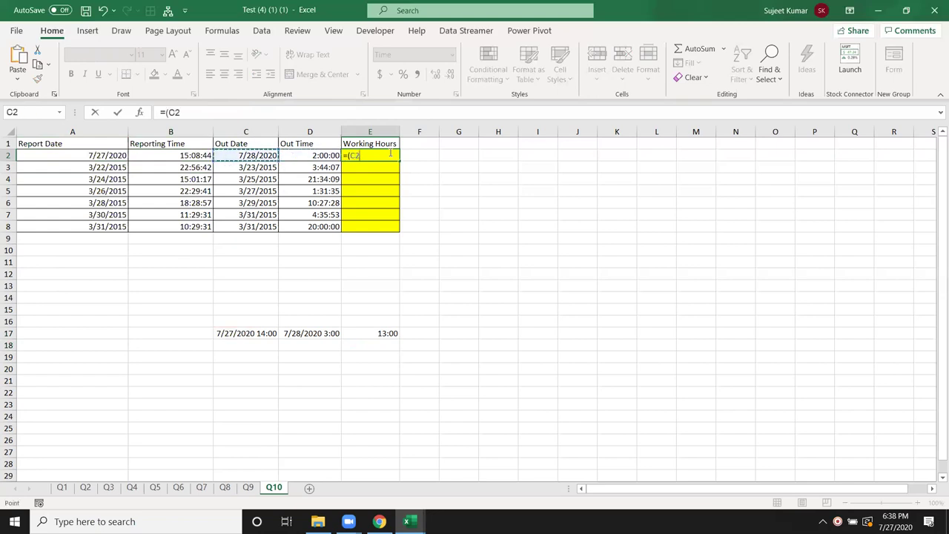
type("+")
key("Left")
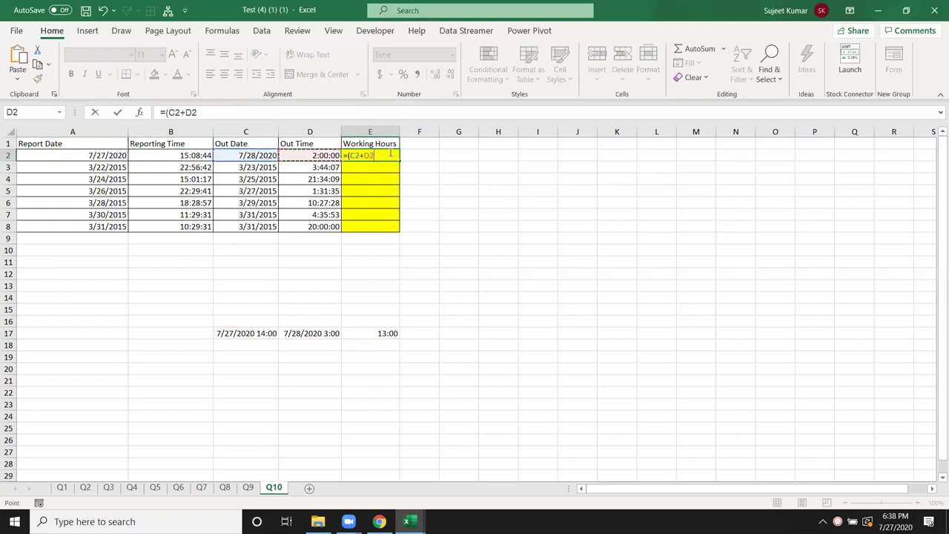
type(")-(")
key("Left")
key("Left")
key("Left")
key("Left")
type("+")
key("Left")
key("Left")
key("Left")
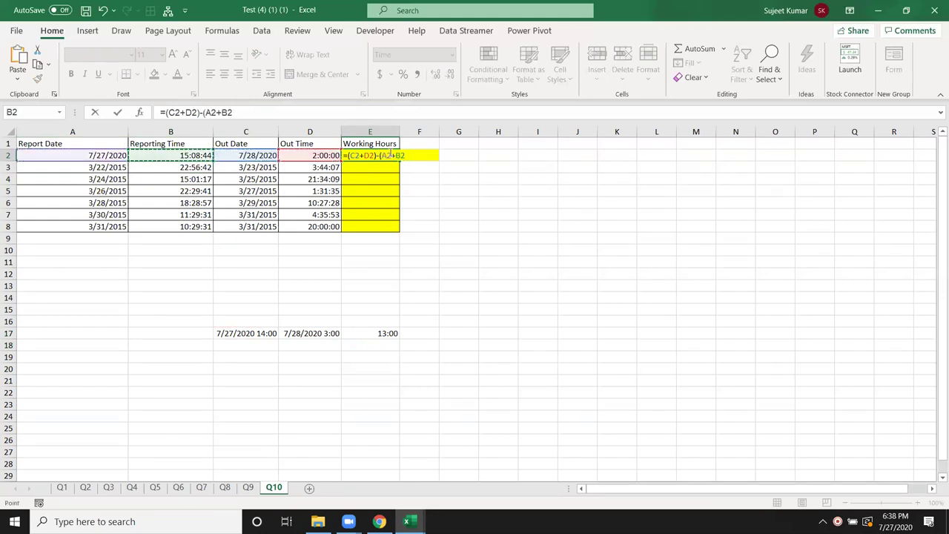
type(")")
key("ctrl+Return")
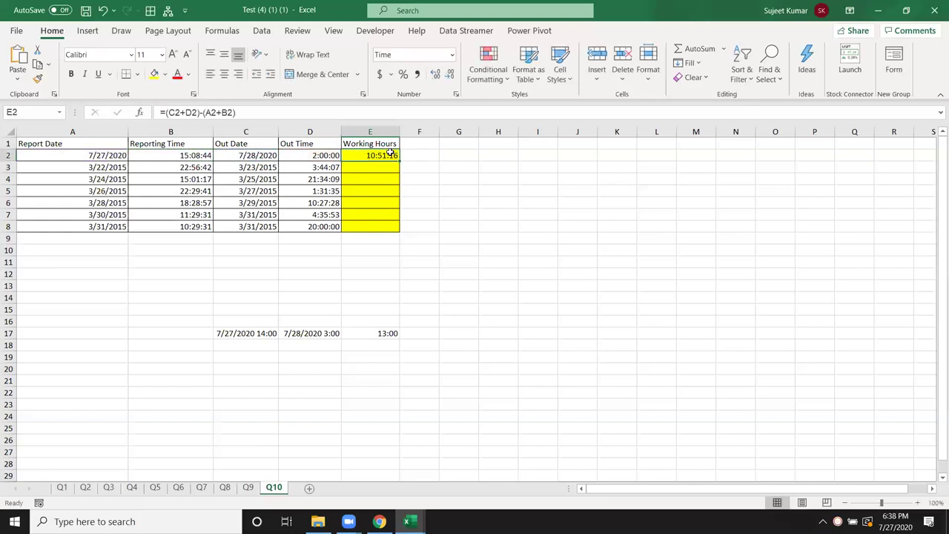
Change the number format of the first report date in A2 and reporting time in B2 to General.
left_click(117, 164)
left_click(111, 157)
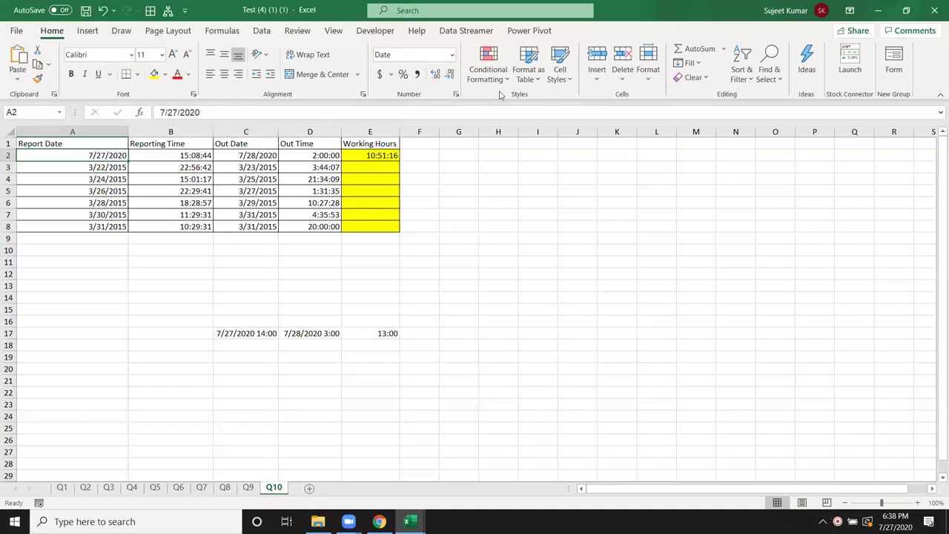
left_click(453, 57)
left_click(403, 72)
left_click(203, 155)
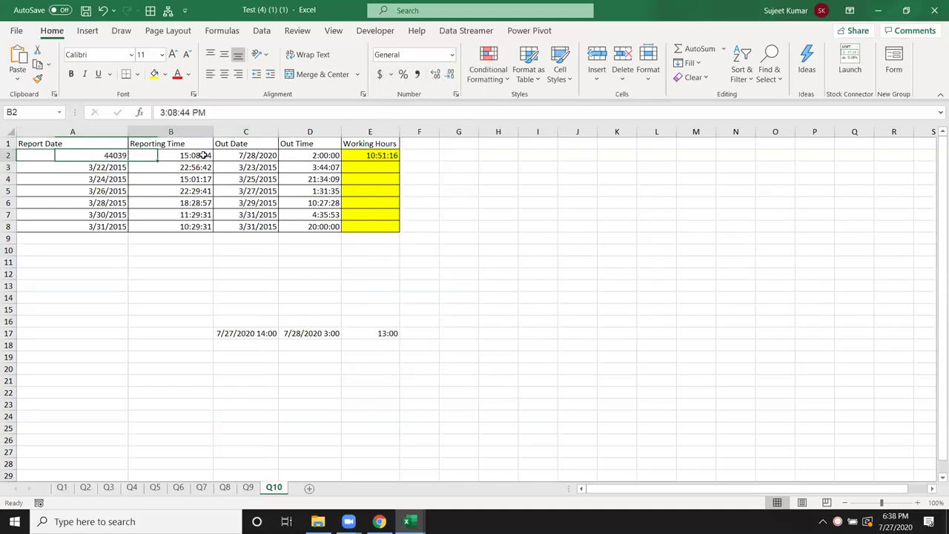
left_click(450, 57)
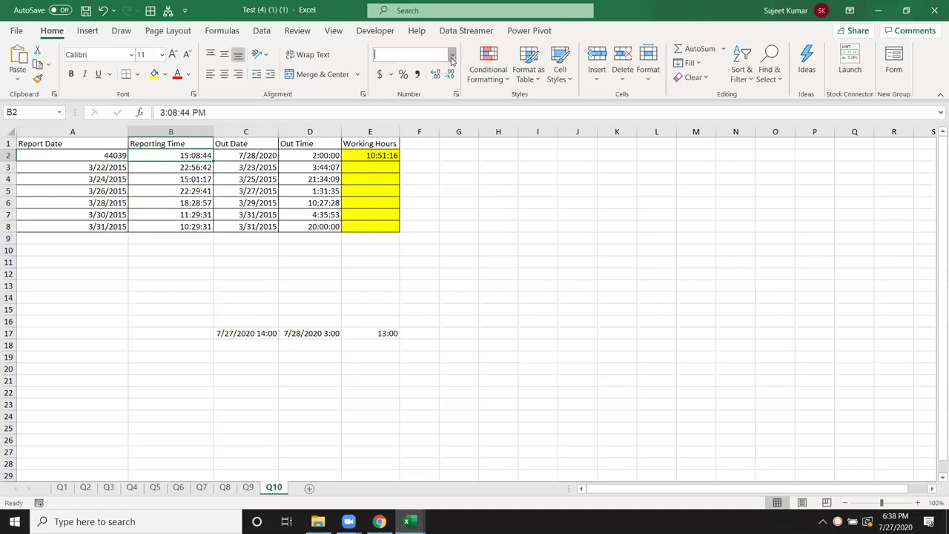
left_click(406, 73)
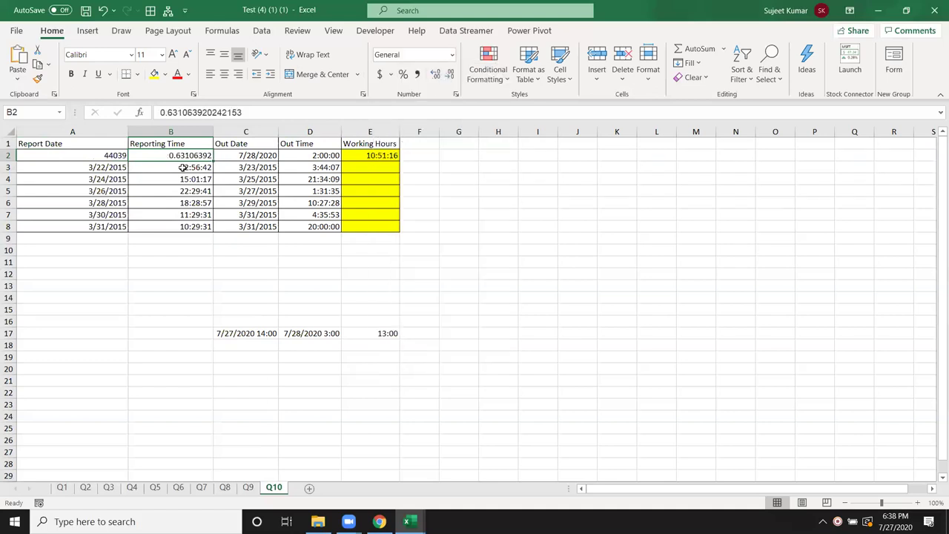
Change the number format of the sample start date and time in C17 to General.
left_click(250, 333)
left_click(450, 55)
left_click(415, 68)
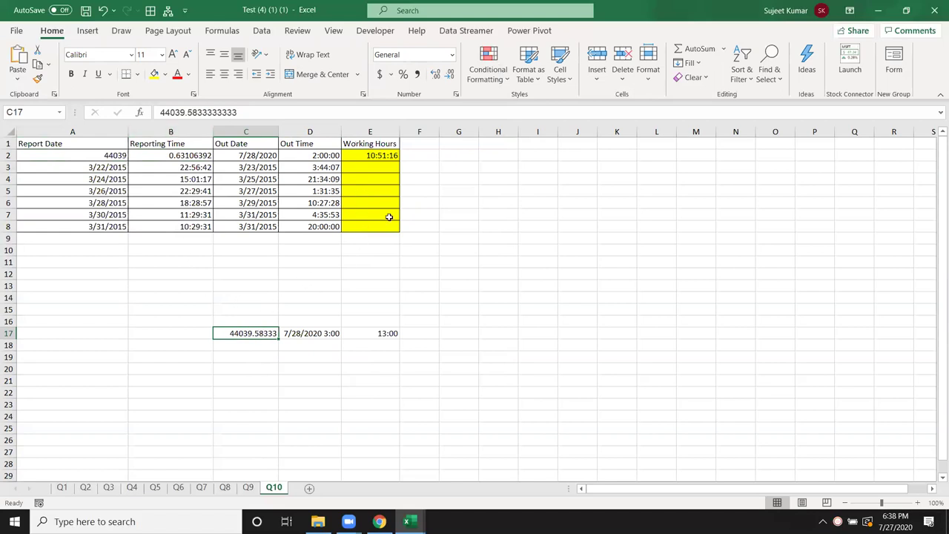
Fill the working hours formula from E2 down to E8.
left_click(381, 189)
left_click(379, 157)
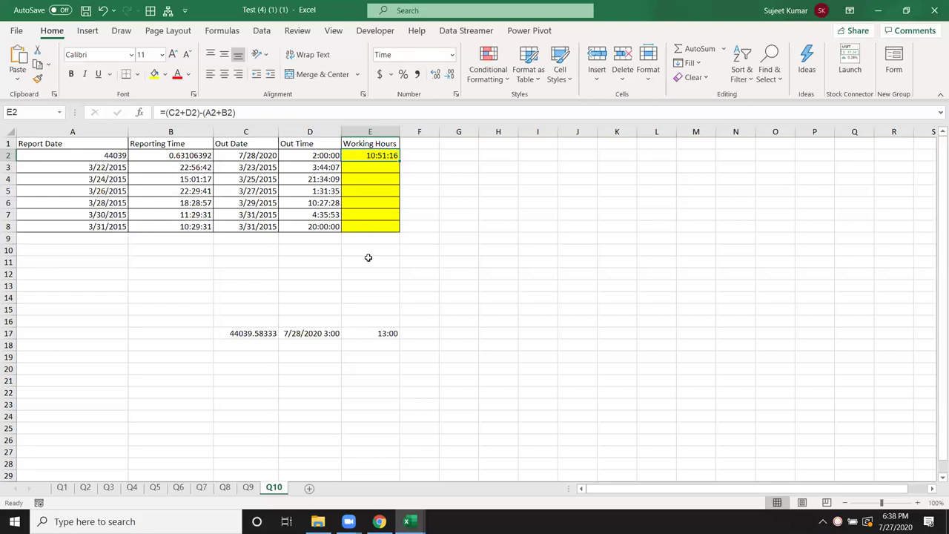
double_click(400, 162)
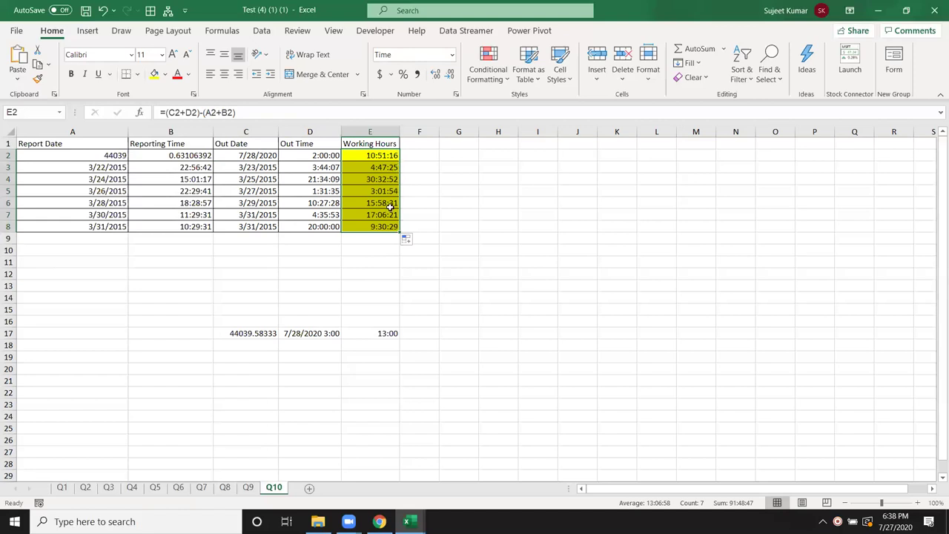
Review the answers on the question sheets Q7 to Q10 and Q2 to Q4, including the REPT examples on Q4.
left_click(202, 487)
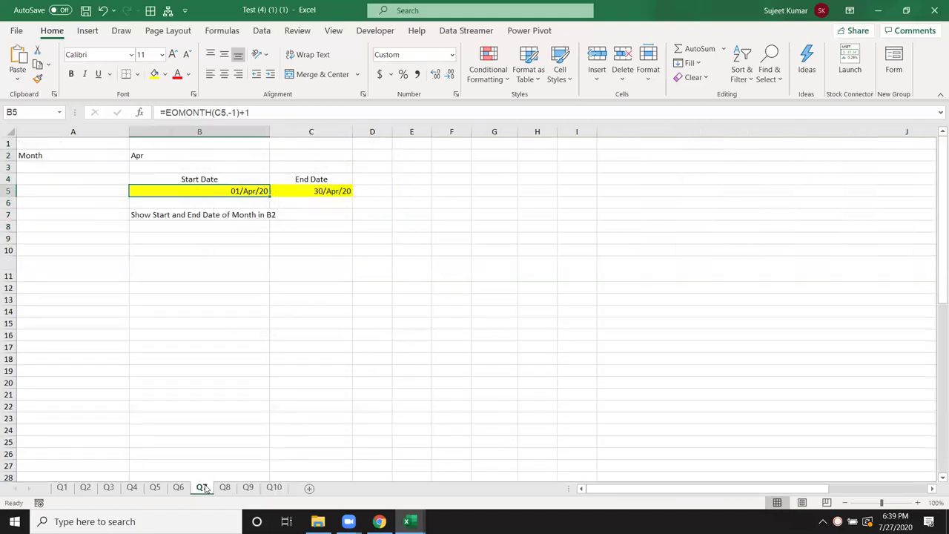
left_click(225, 489)
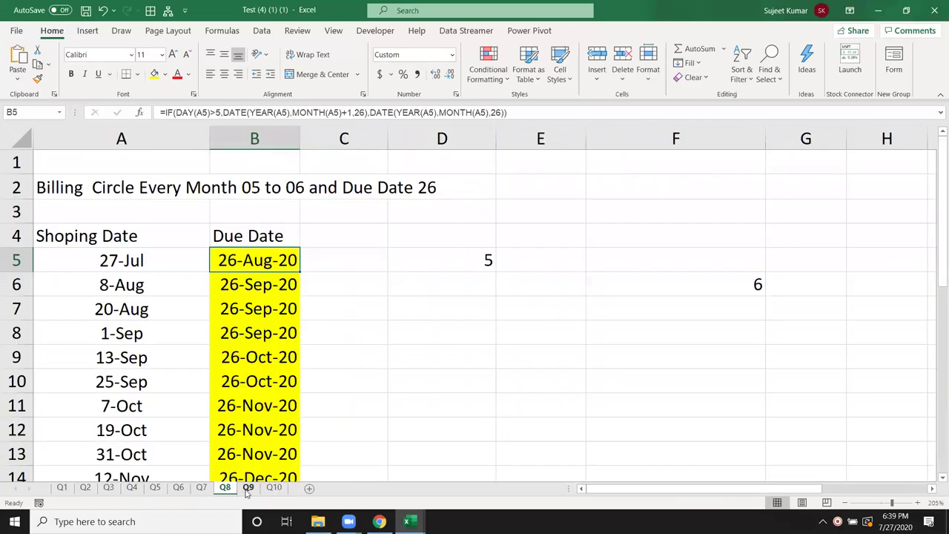
left_click(248, 488)
left_click(271, 488)
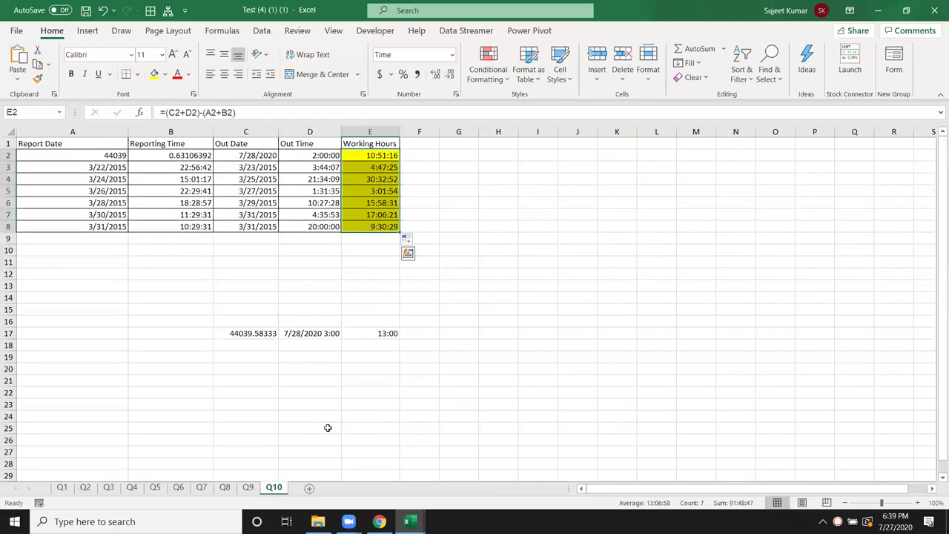
left_click(436, 341)
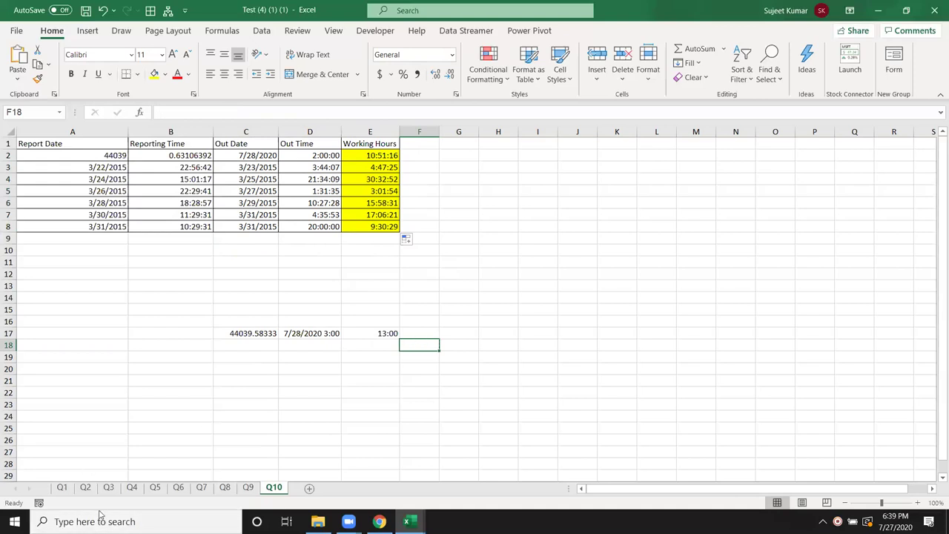
left_click(88, 488)
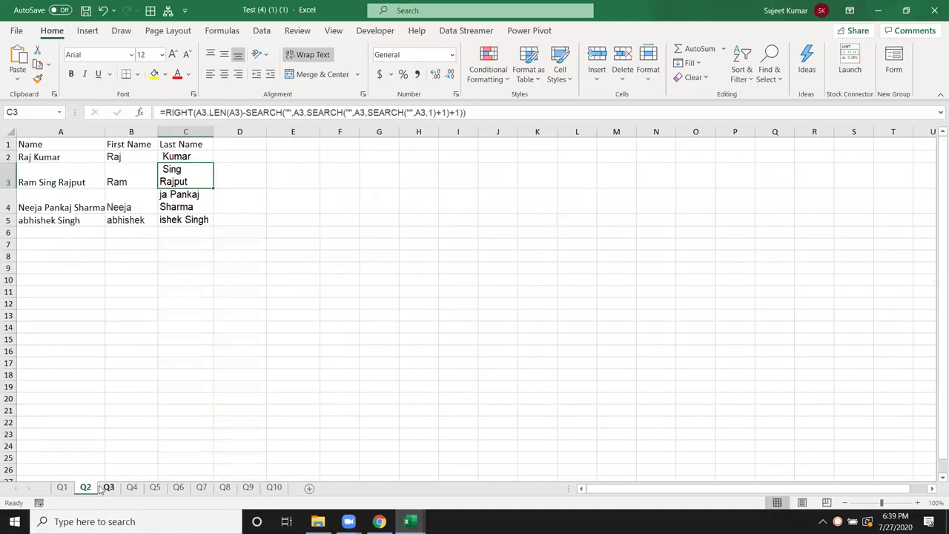
left_click(108, 488)
left_click(132, 487)
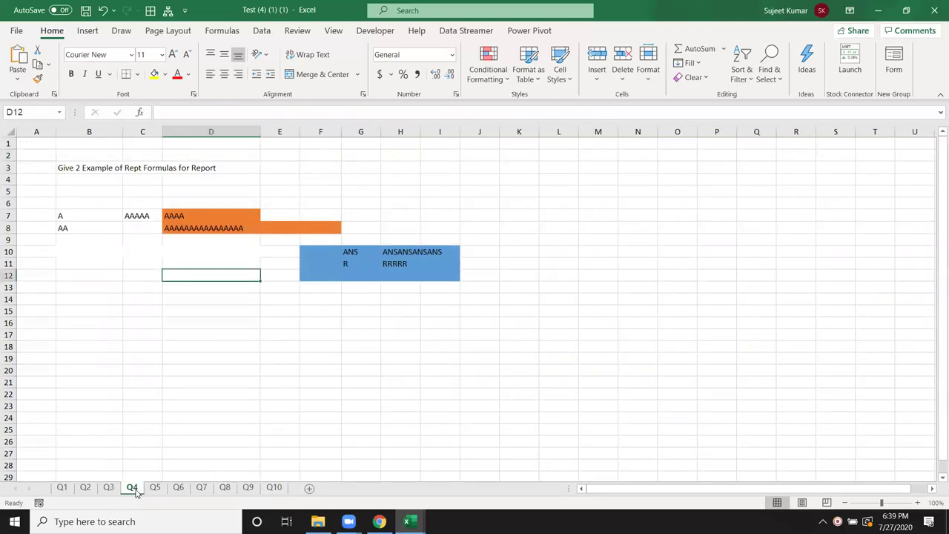
left_click_drag(195, 218, 461, 286)
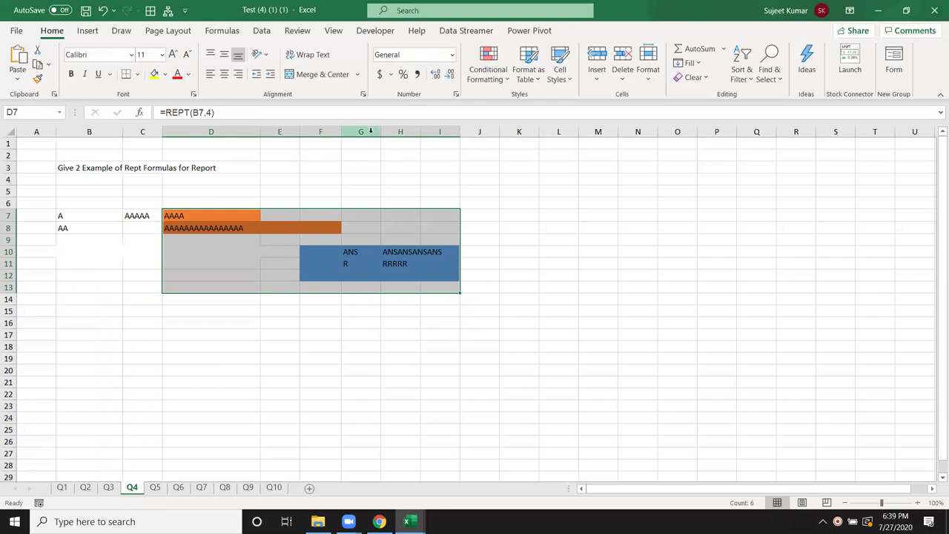
Switch to the Windows desktop and refresh it.
key("super+d")
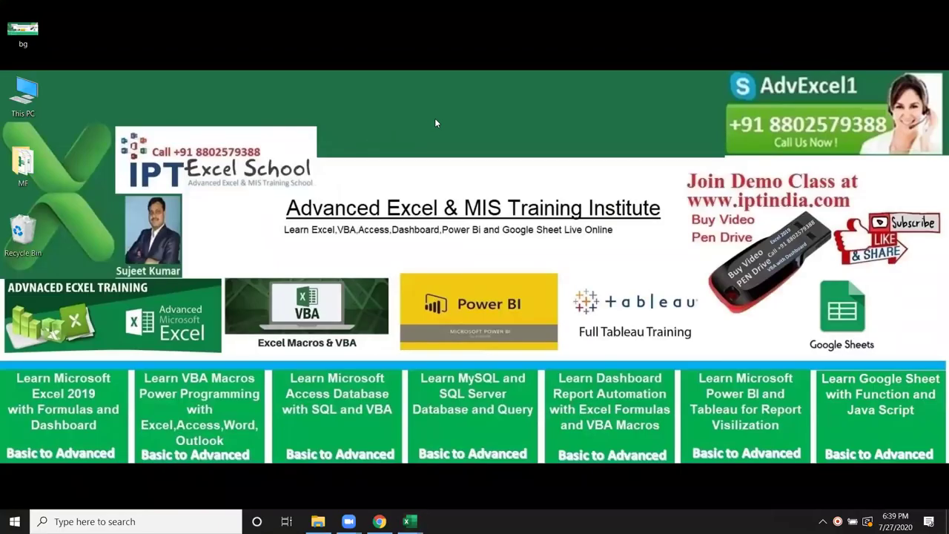
right_click(434, 118)
left_click(475, 162)
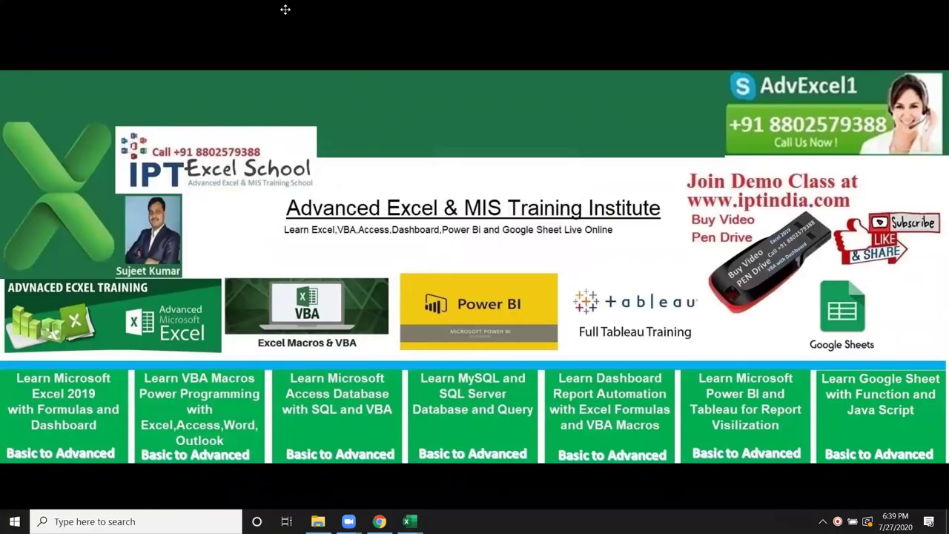